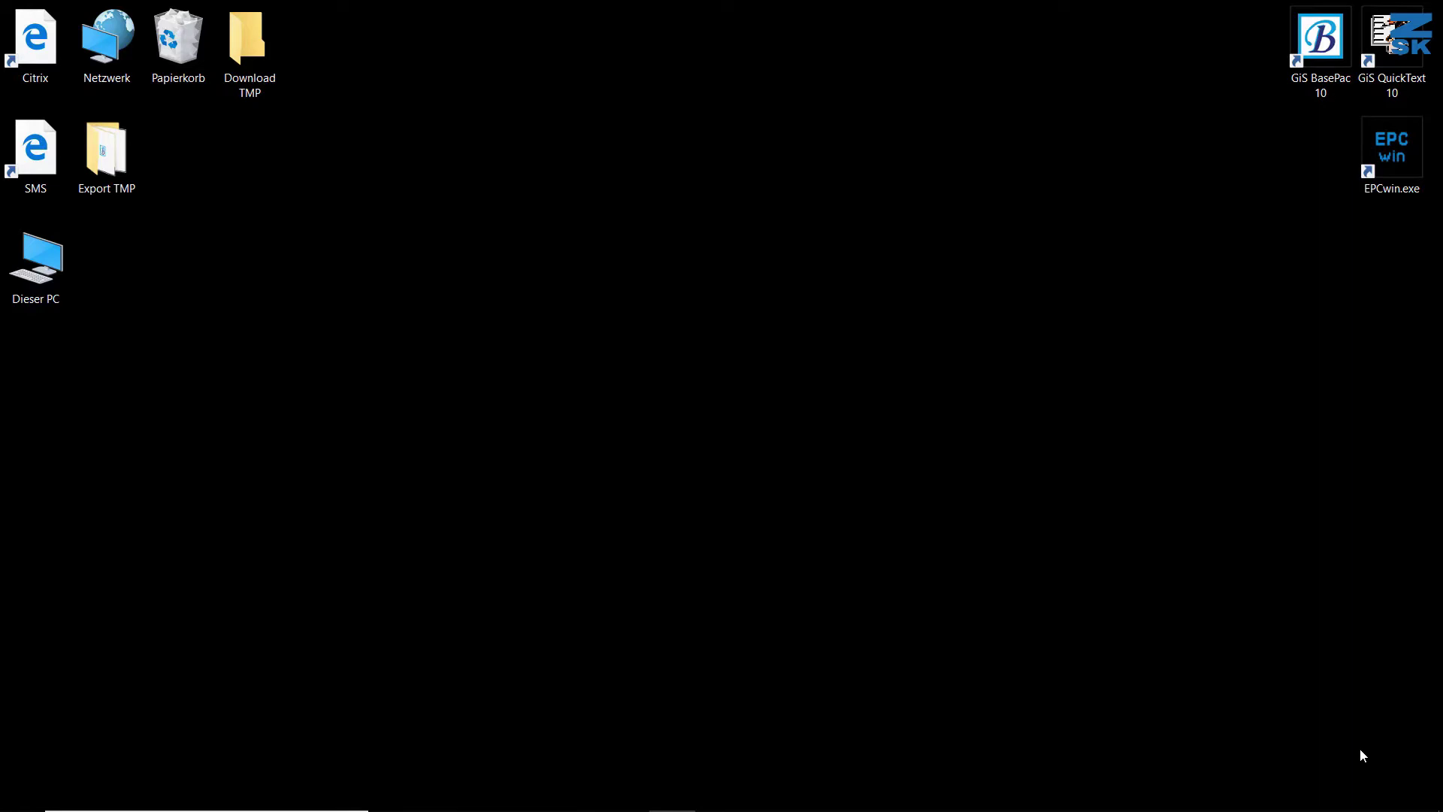
Open the C:\GiSDesign folder in File Explorer by way of the Windows (C:) drive.
mouse_move(1353, 808)
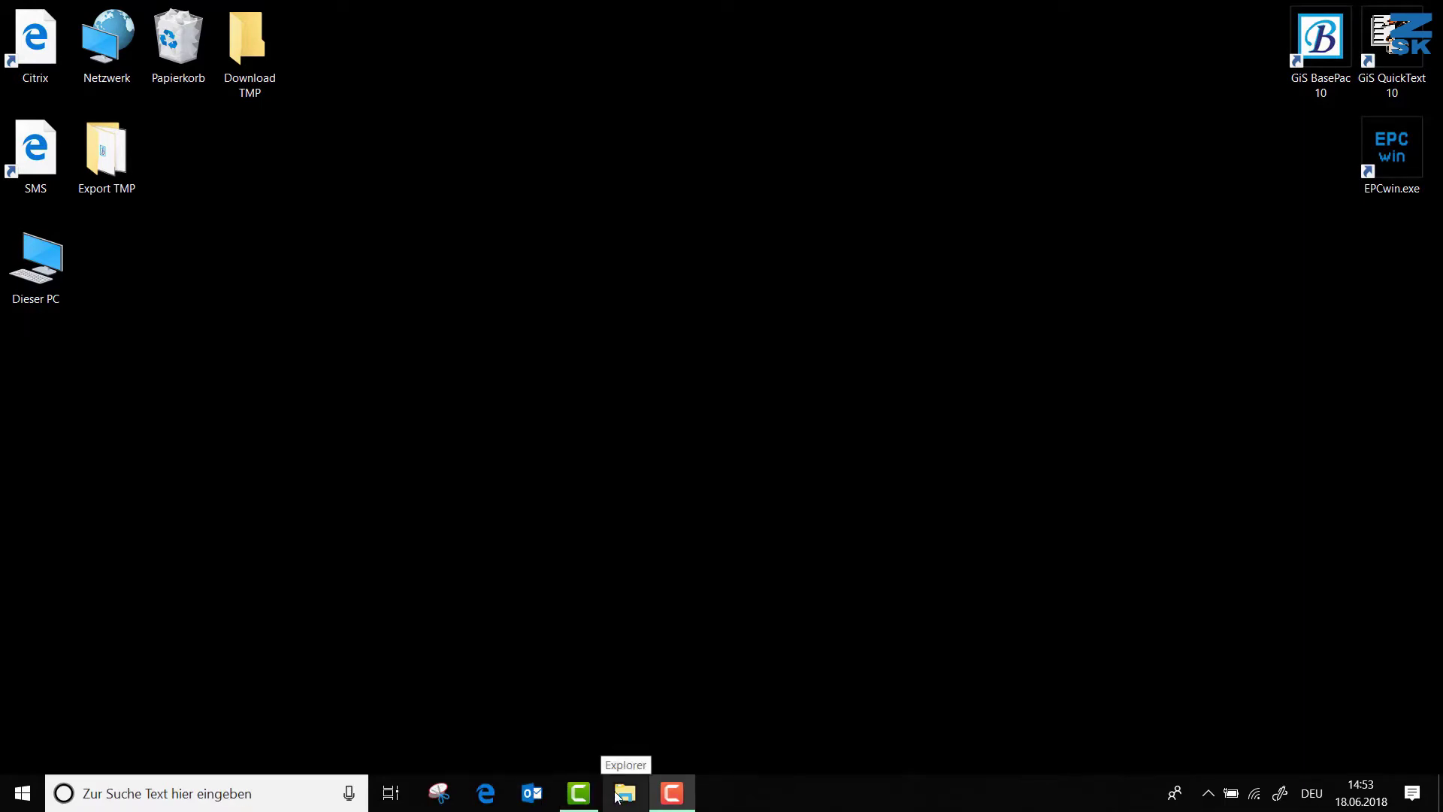
click(616, 795)
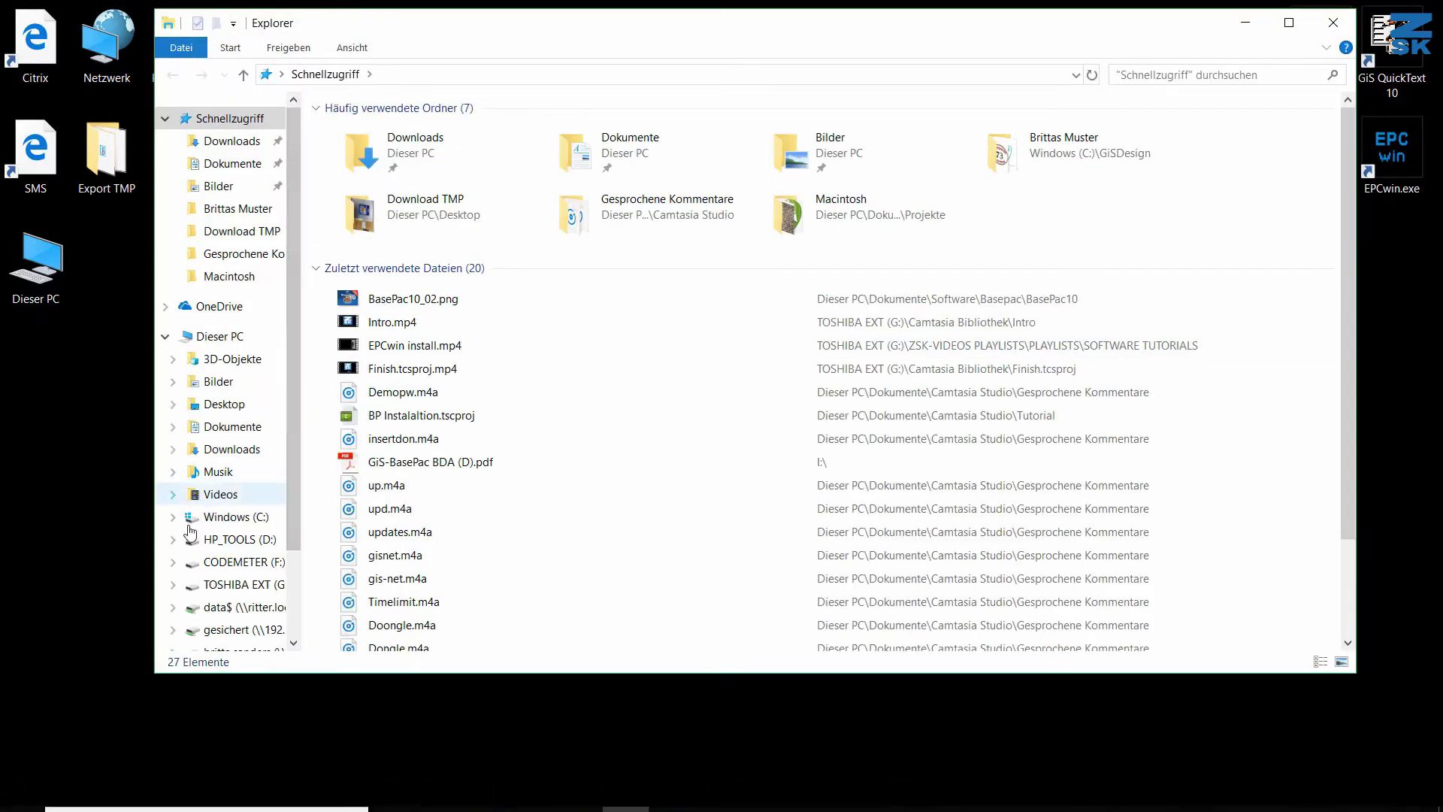
click(229, 519)
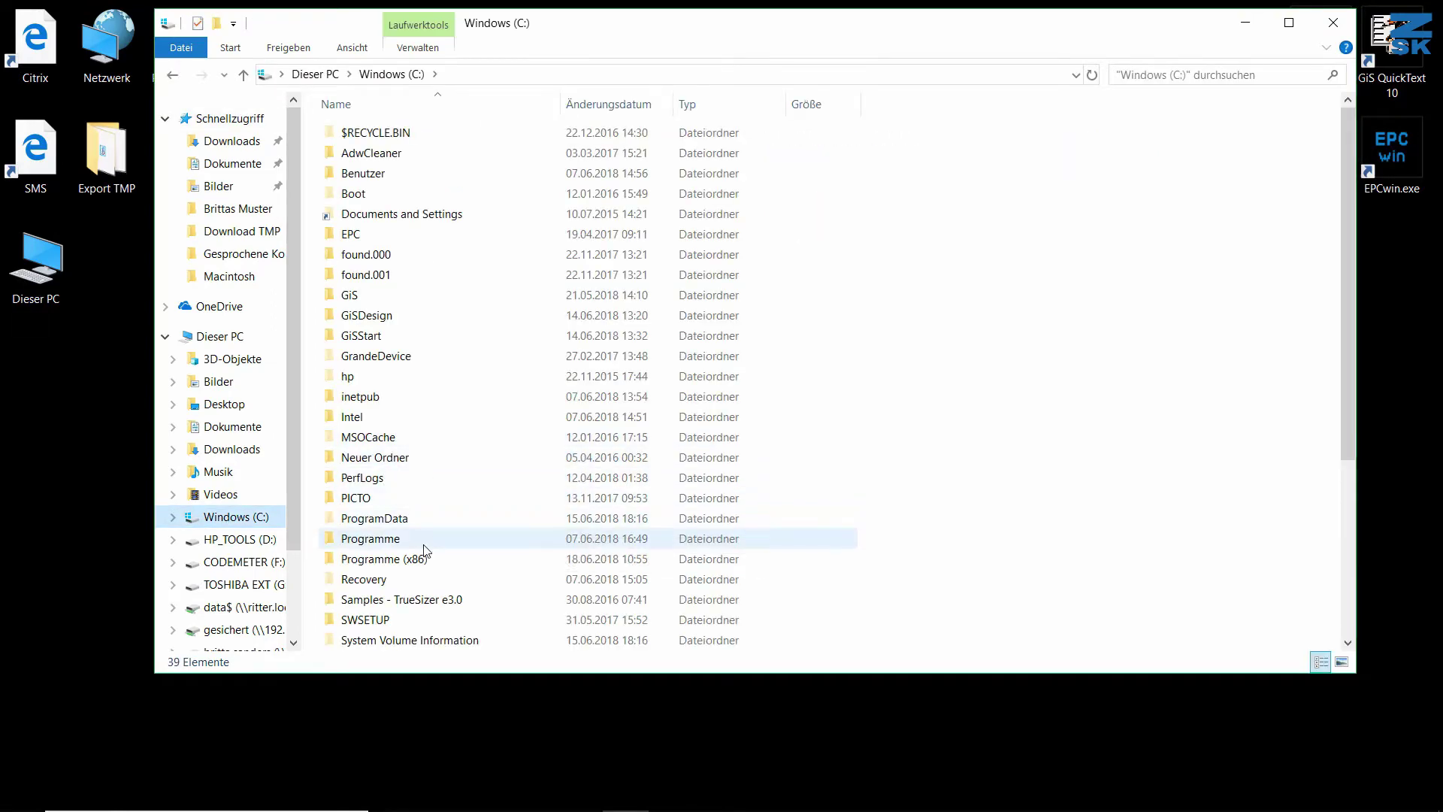
double_click(374, 321)
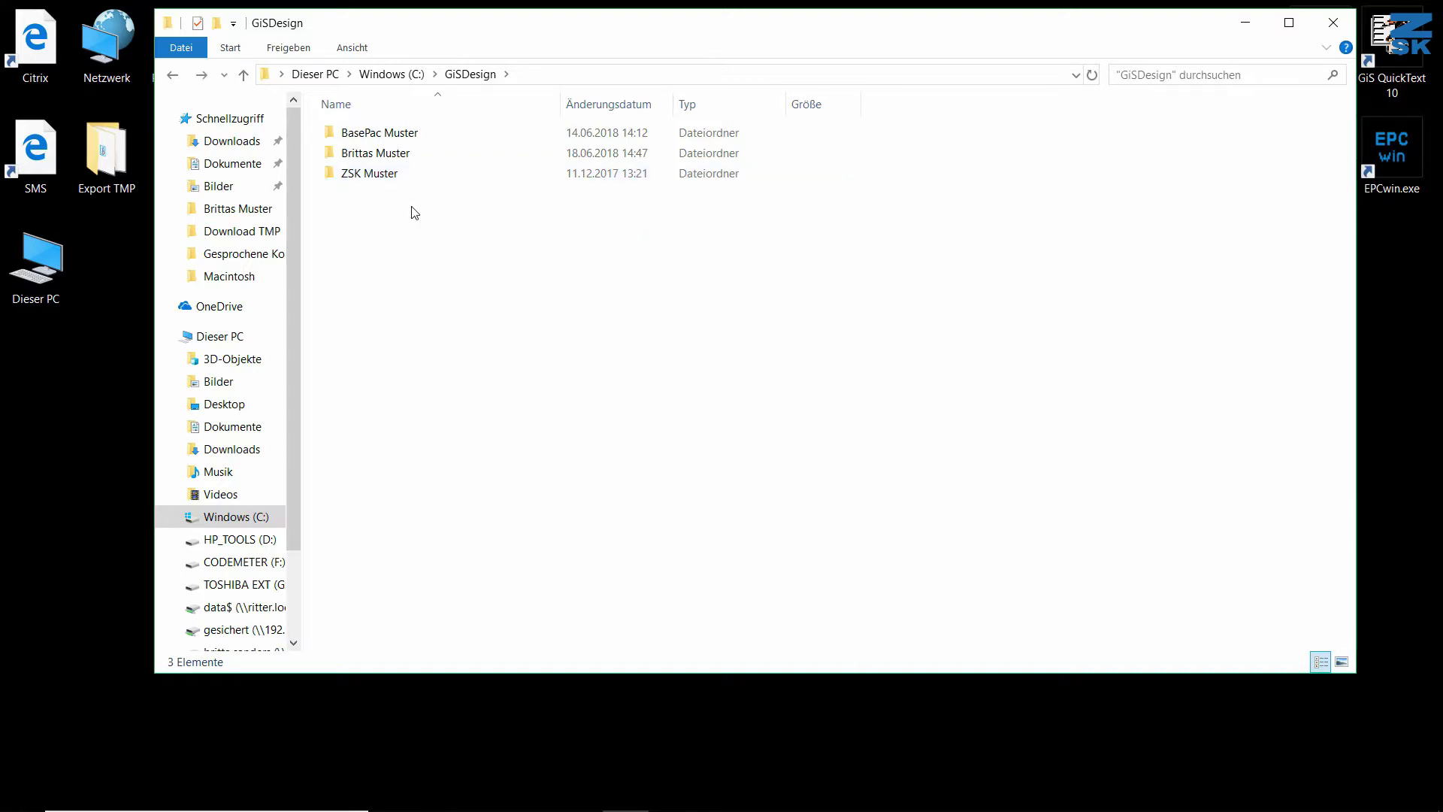
Open Brittas Muster and resize the icons to large thumbnails, nine per row.
double_click(354, 154)
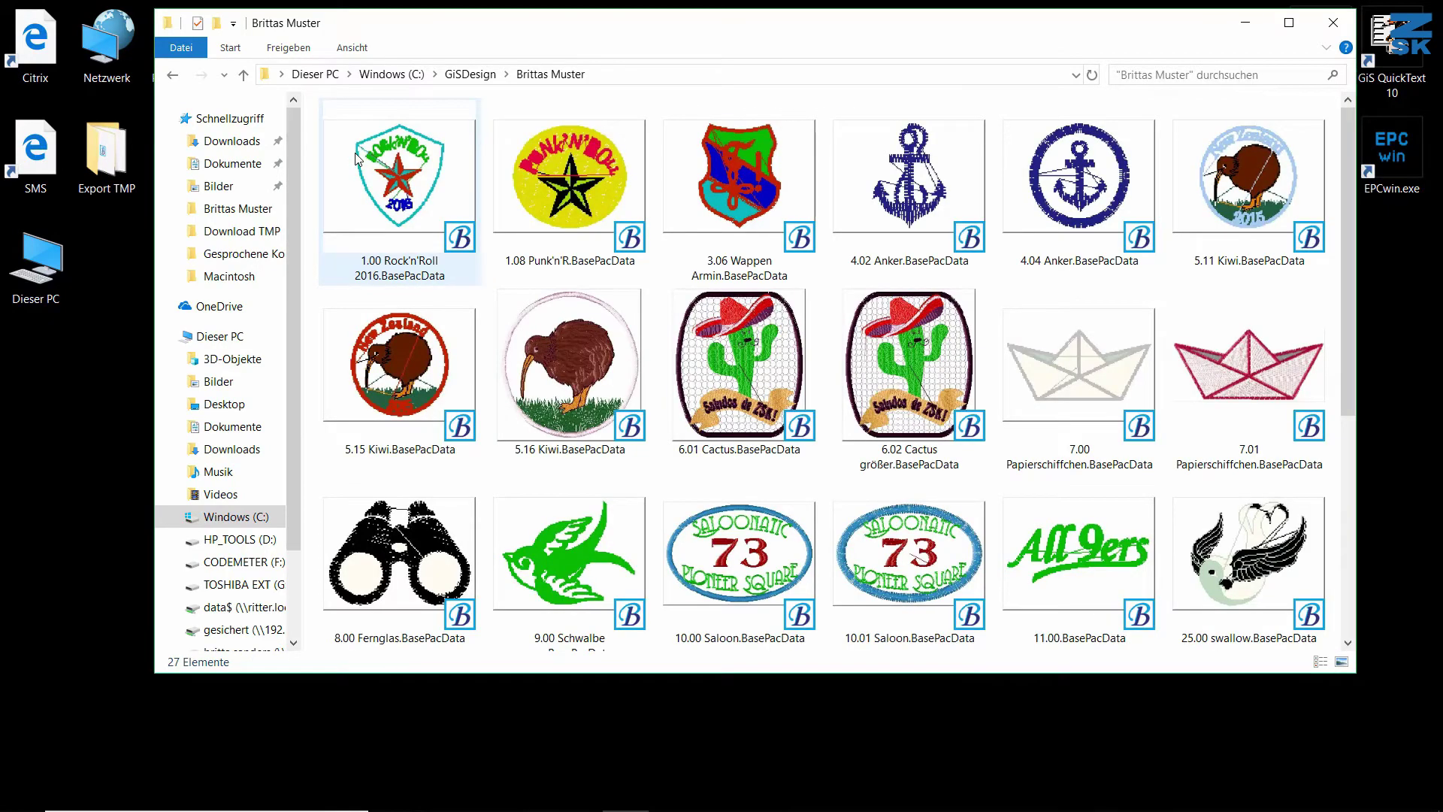
ctrl+scroll(357, 158, up, 2)
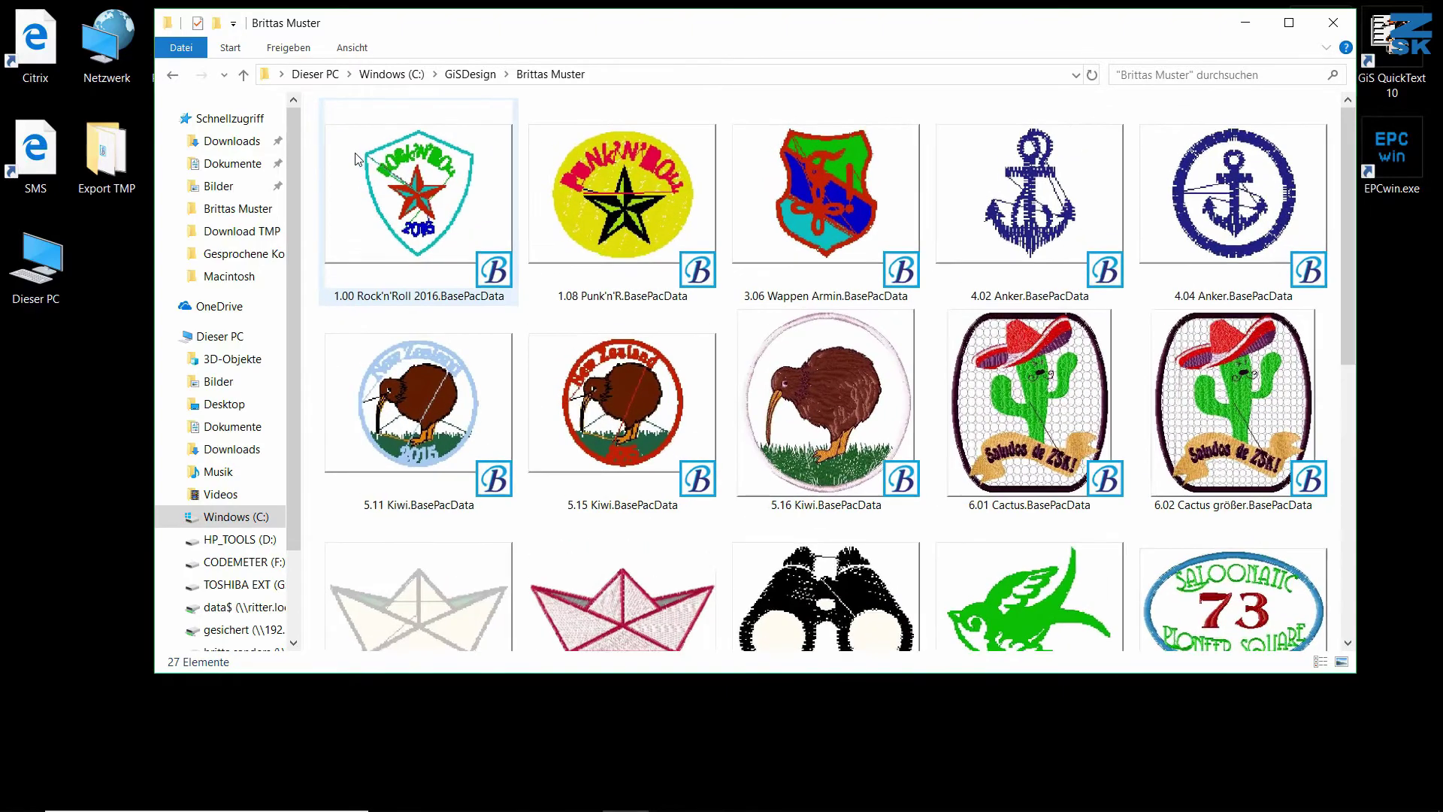
ctrl+scroll(356, 159, down, 2)
ctrl+scroll(357, 159, up, 2)
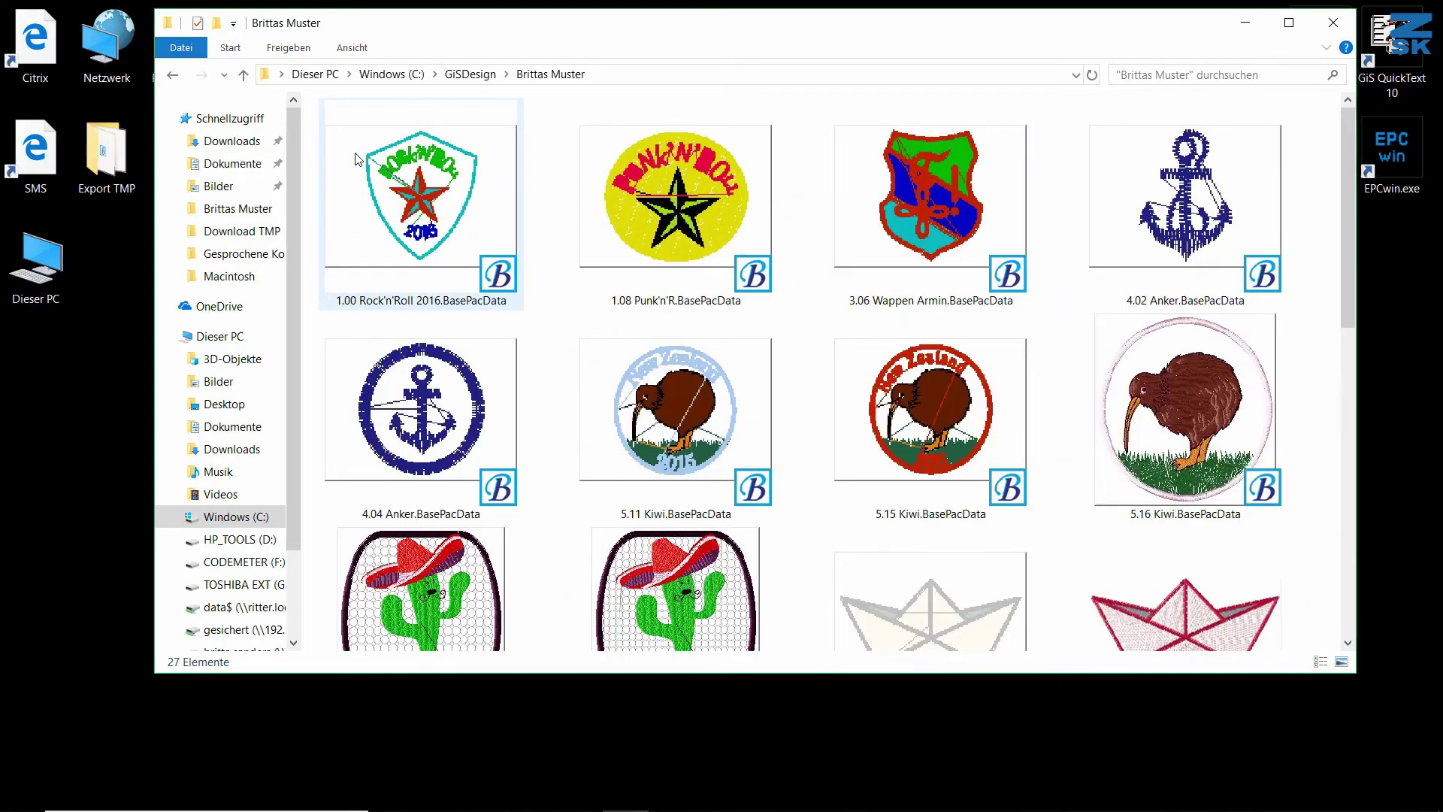
ctrl+scroll(356, 159, down, 4)
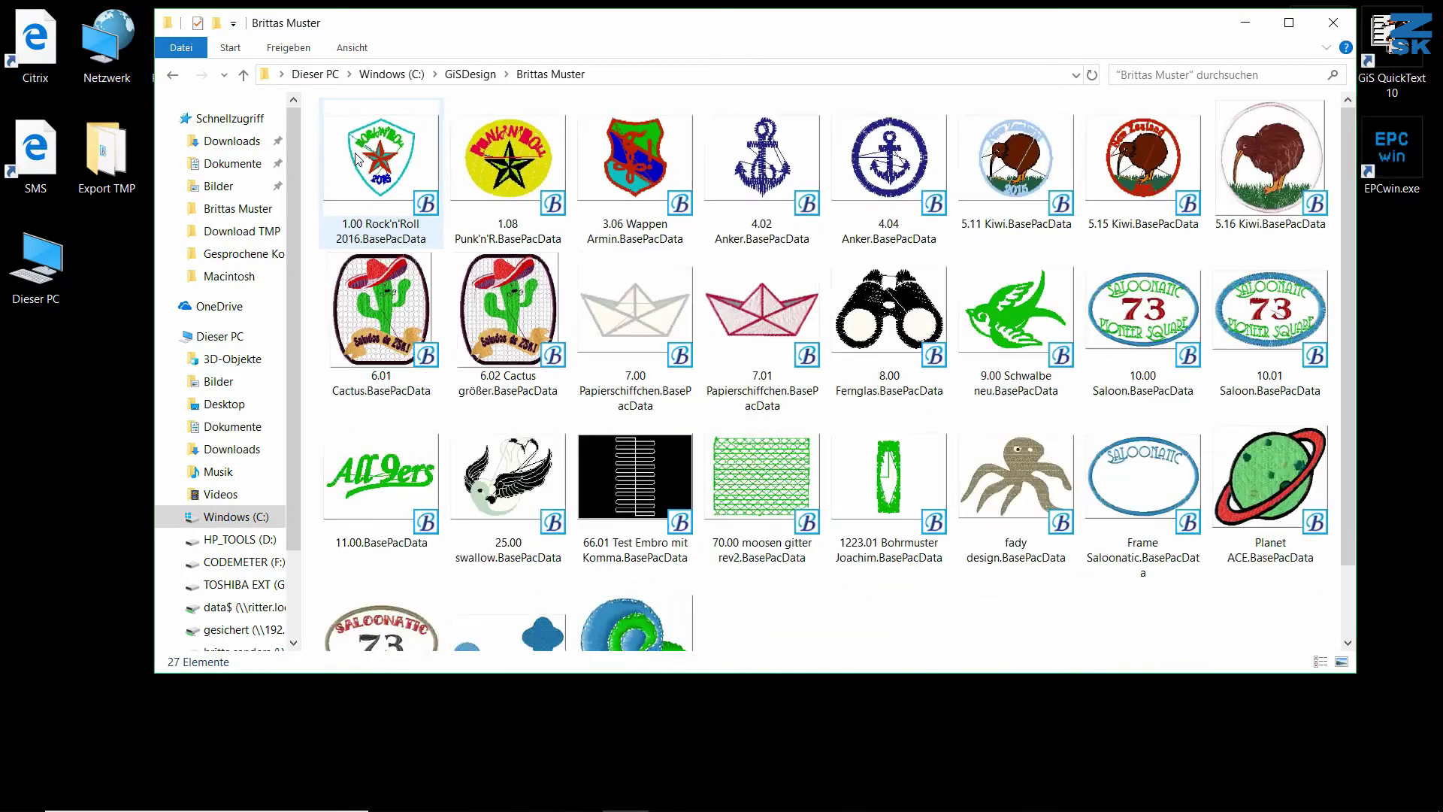
ctrl+scroll(356, 159, down, 4)
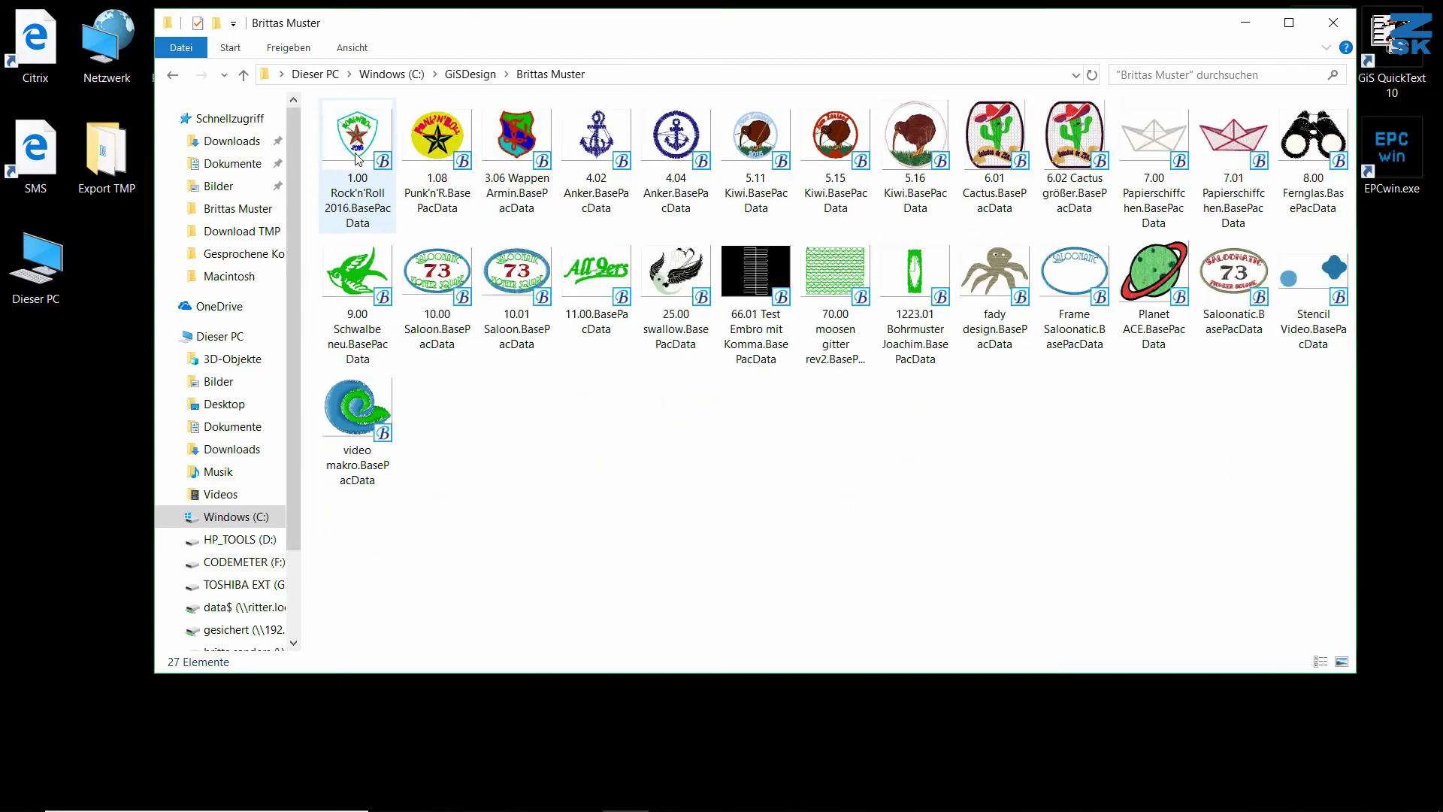
ctrl+scroll(356, 158, down, 3)
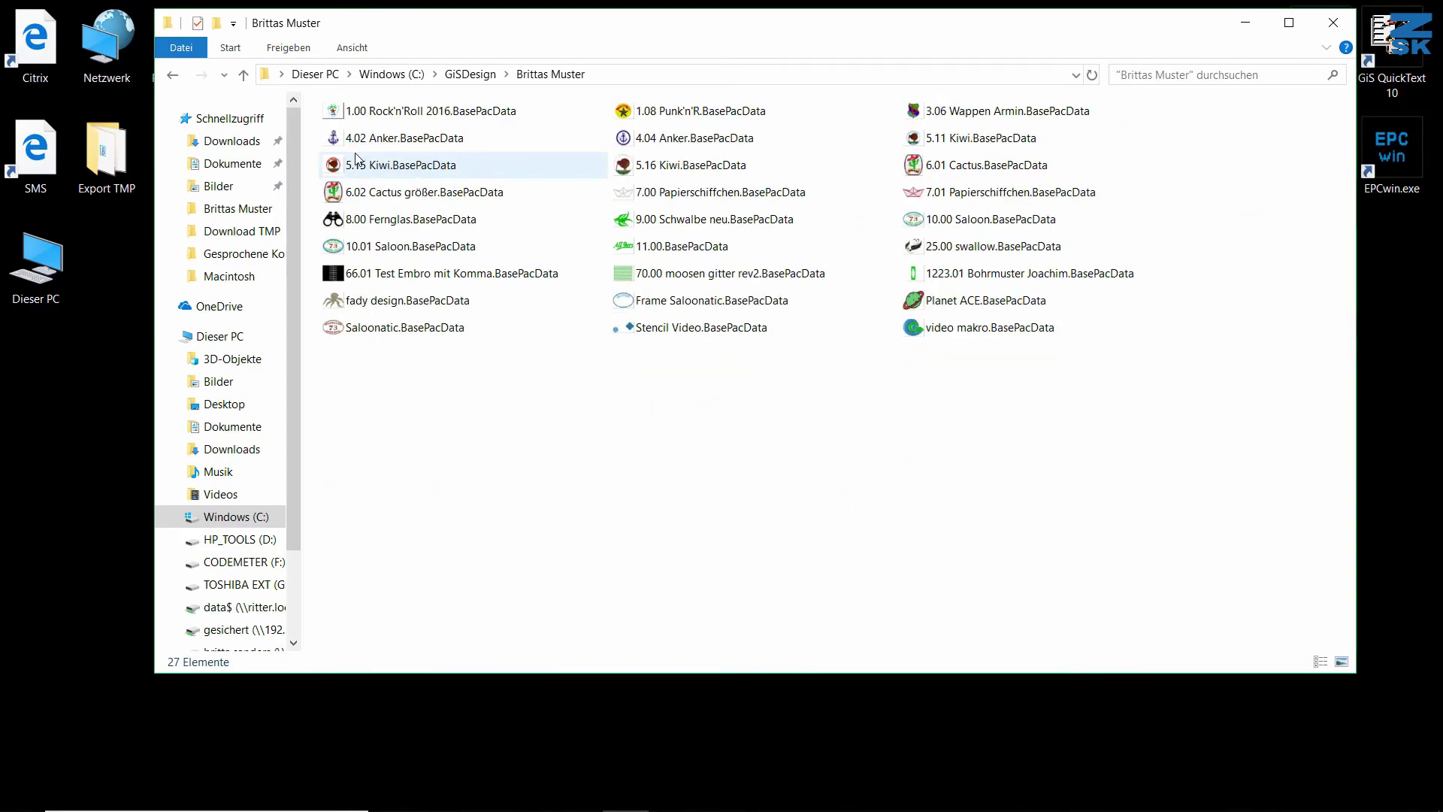
ctrl+scroll(356, 158, up, 5)
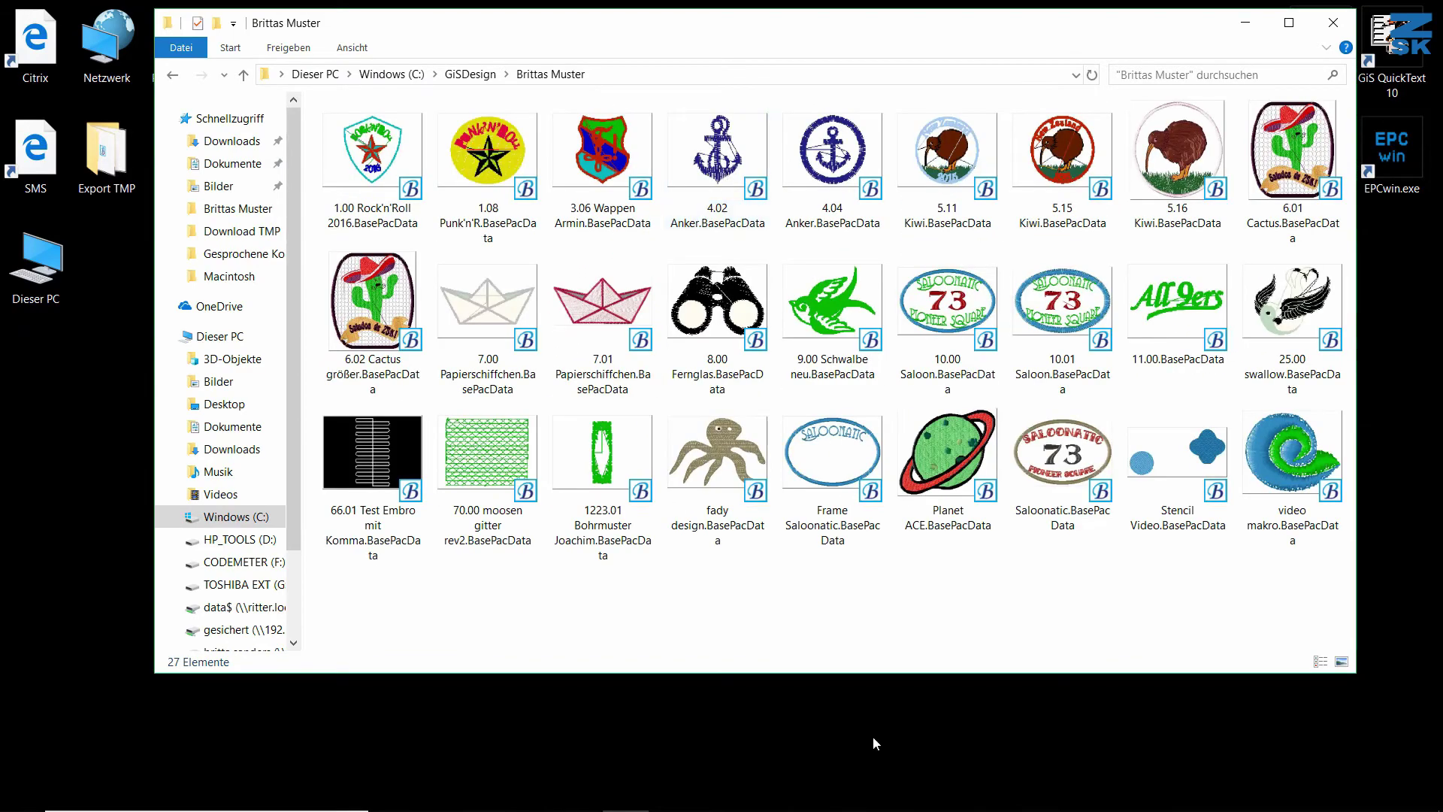
mouse_move(802, 323)
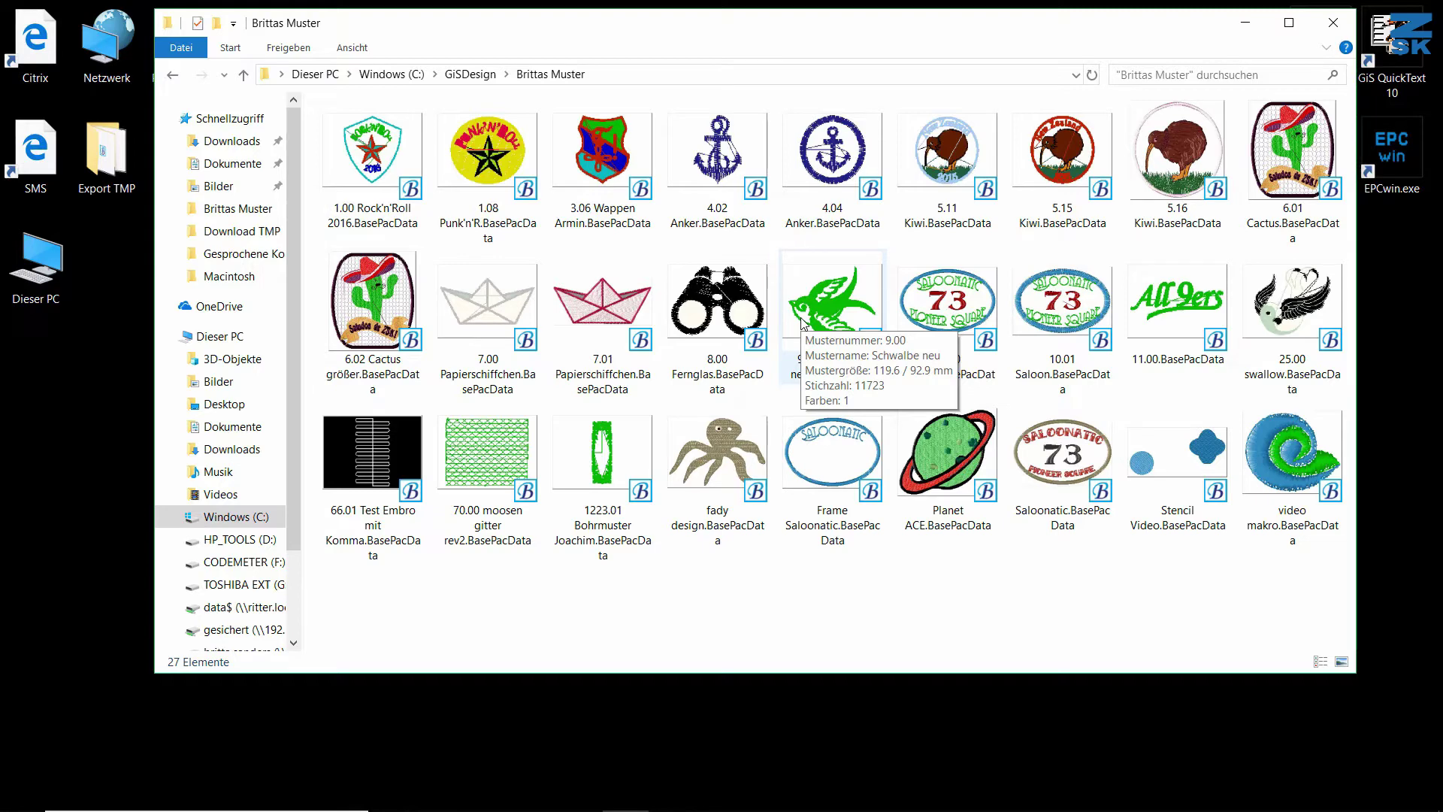
Set the Kunde property of 6.02 Cactus größer to ClientXY in its Details properties.
click(360, 295)
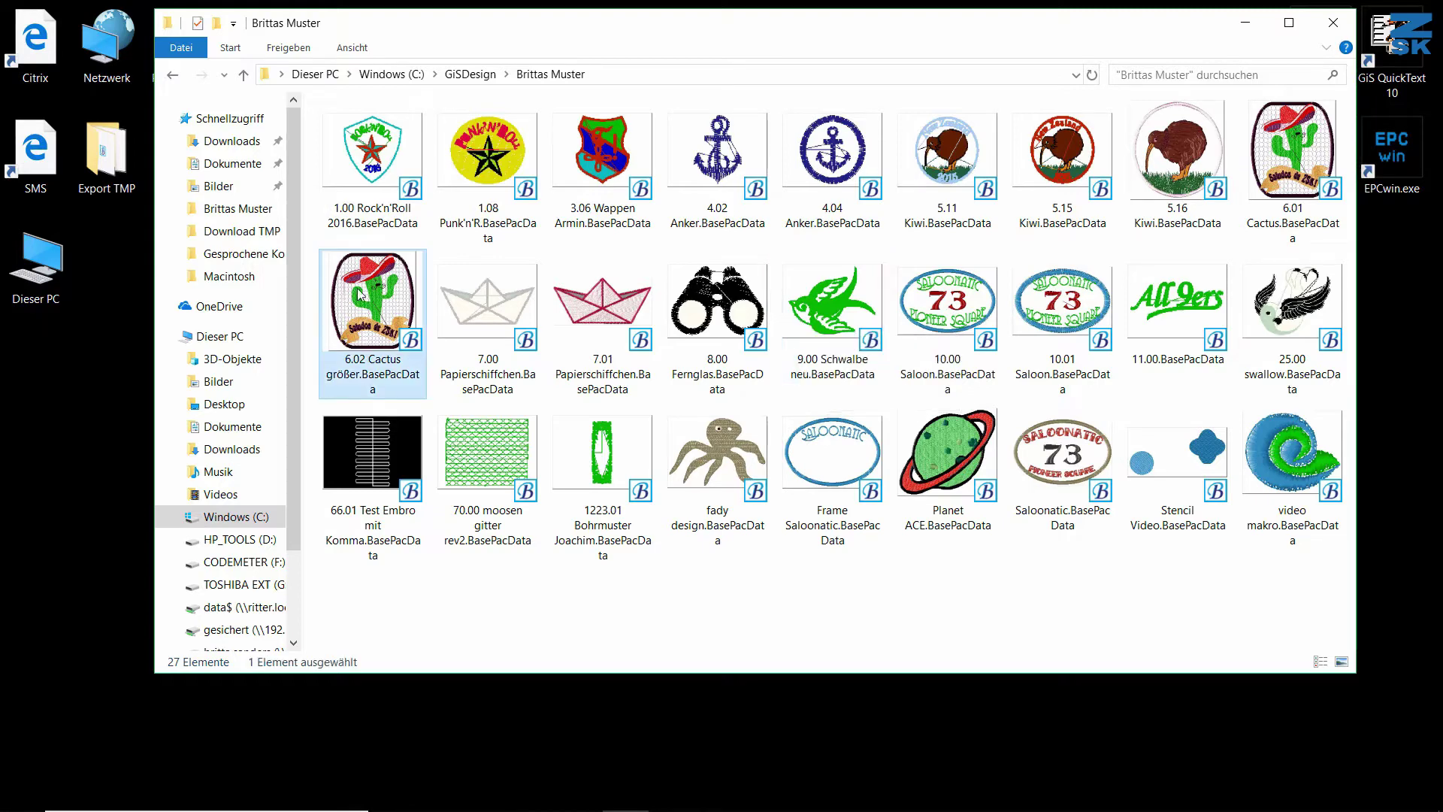
right_click(360, 295)
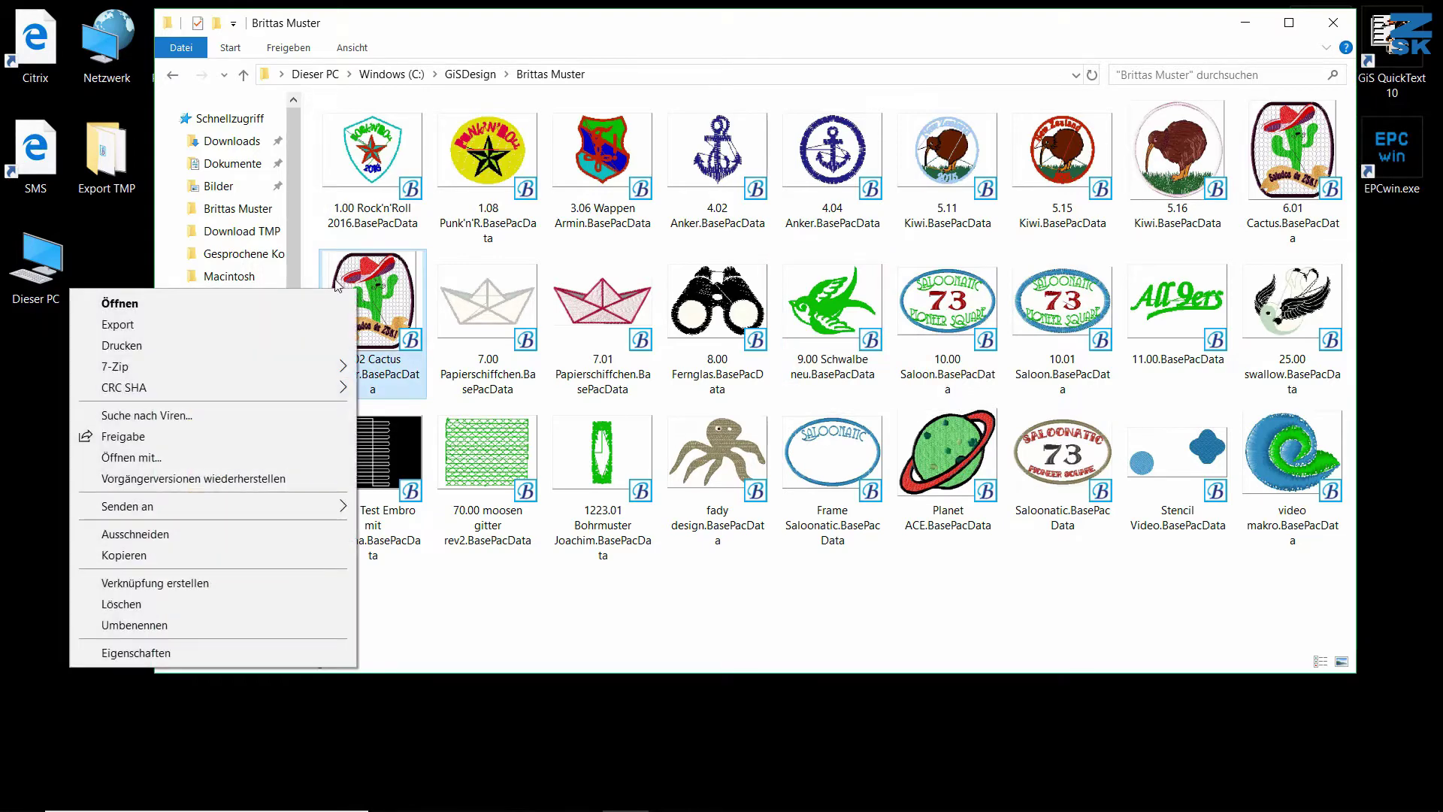
click(116, 654)
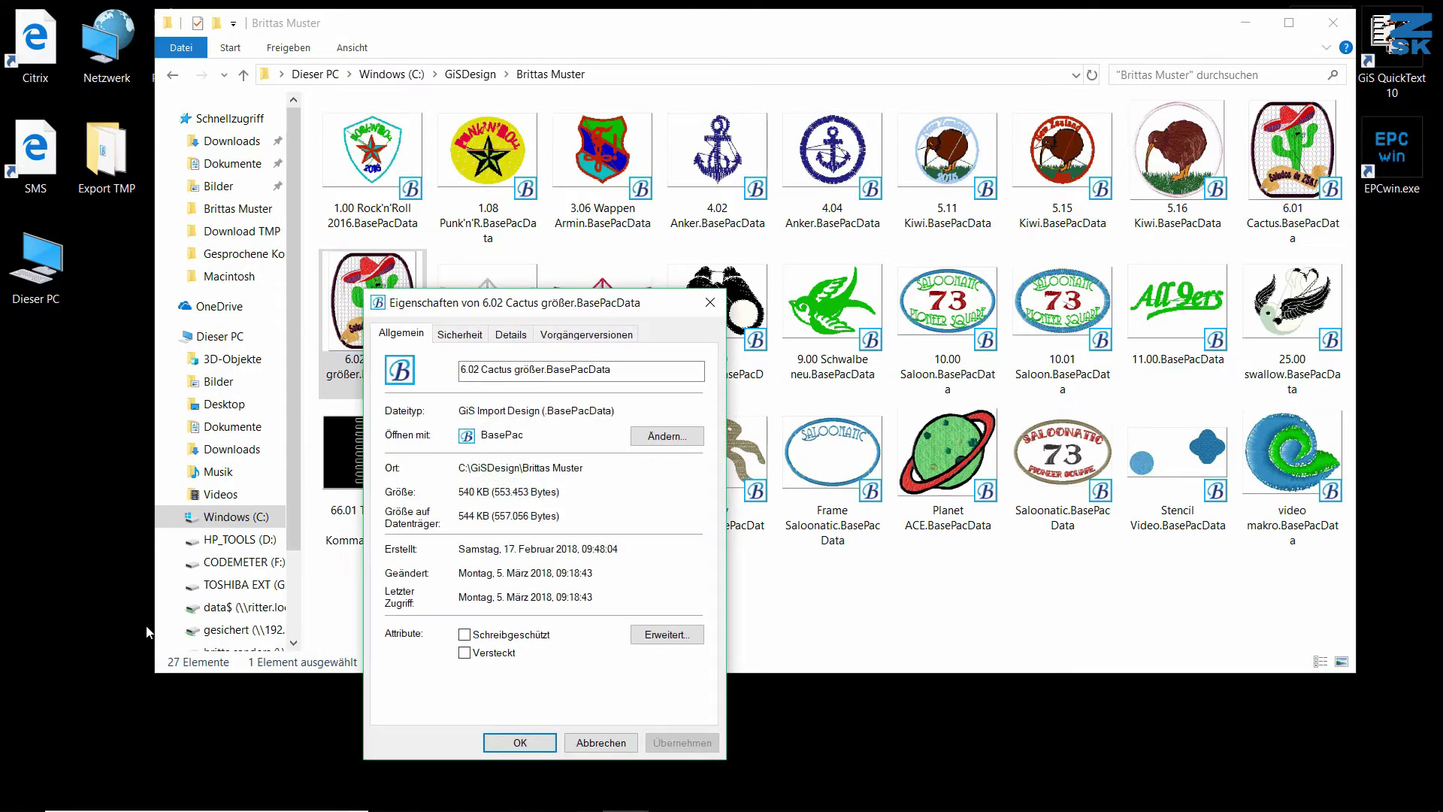
click(511, 334)
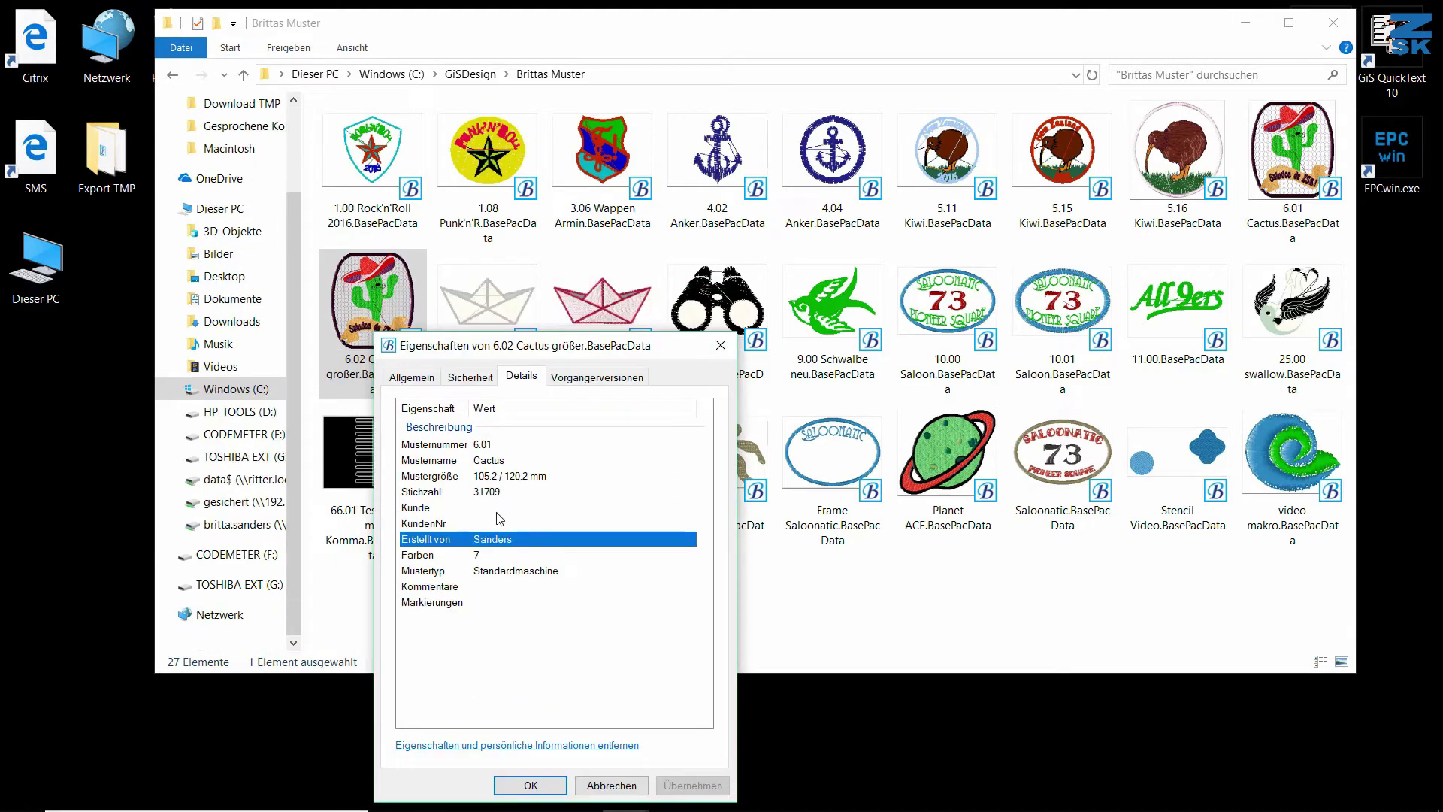
click(497, 511)
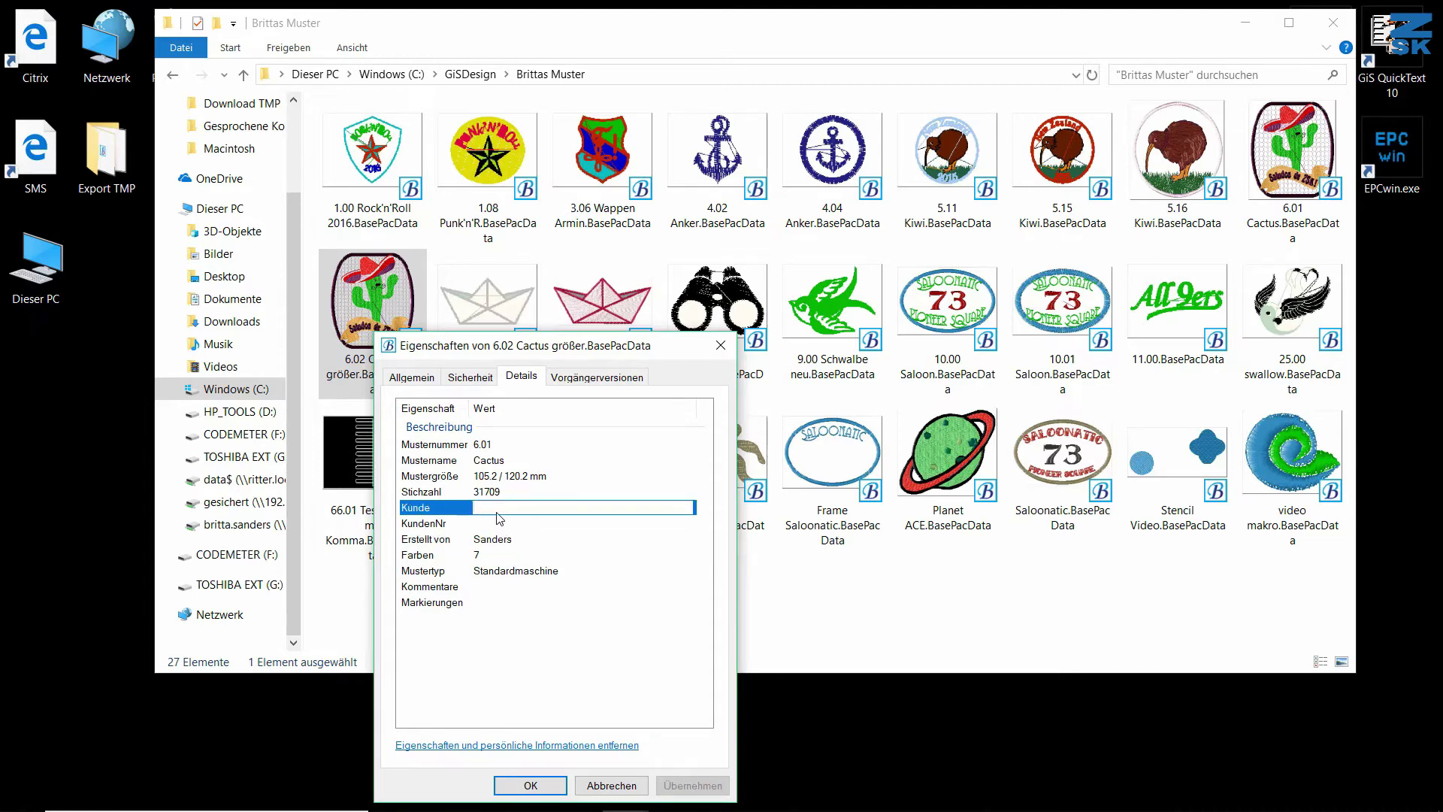
text(ClientXY)
click(535, 786)
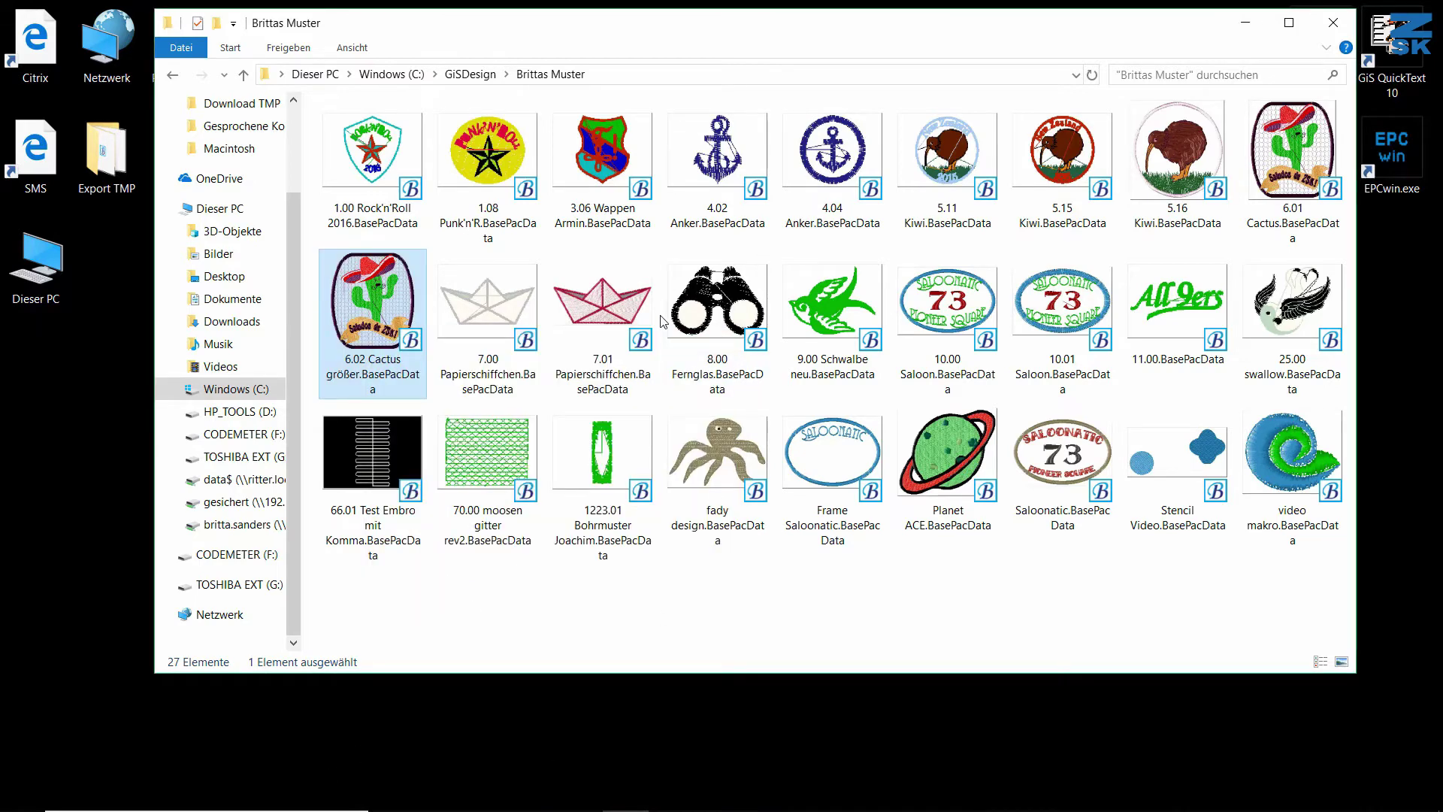
Search the GiSDesign folder for ClientXY.
click(469, 75)
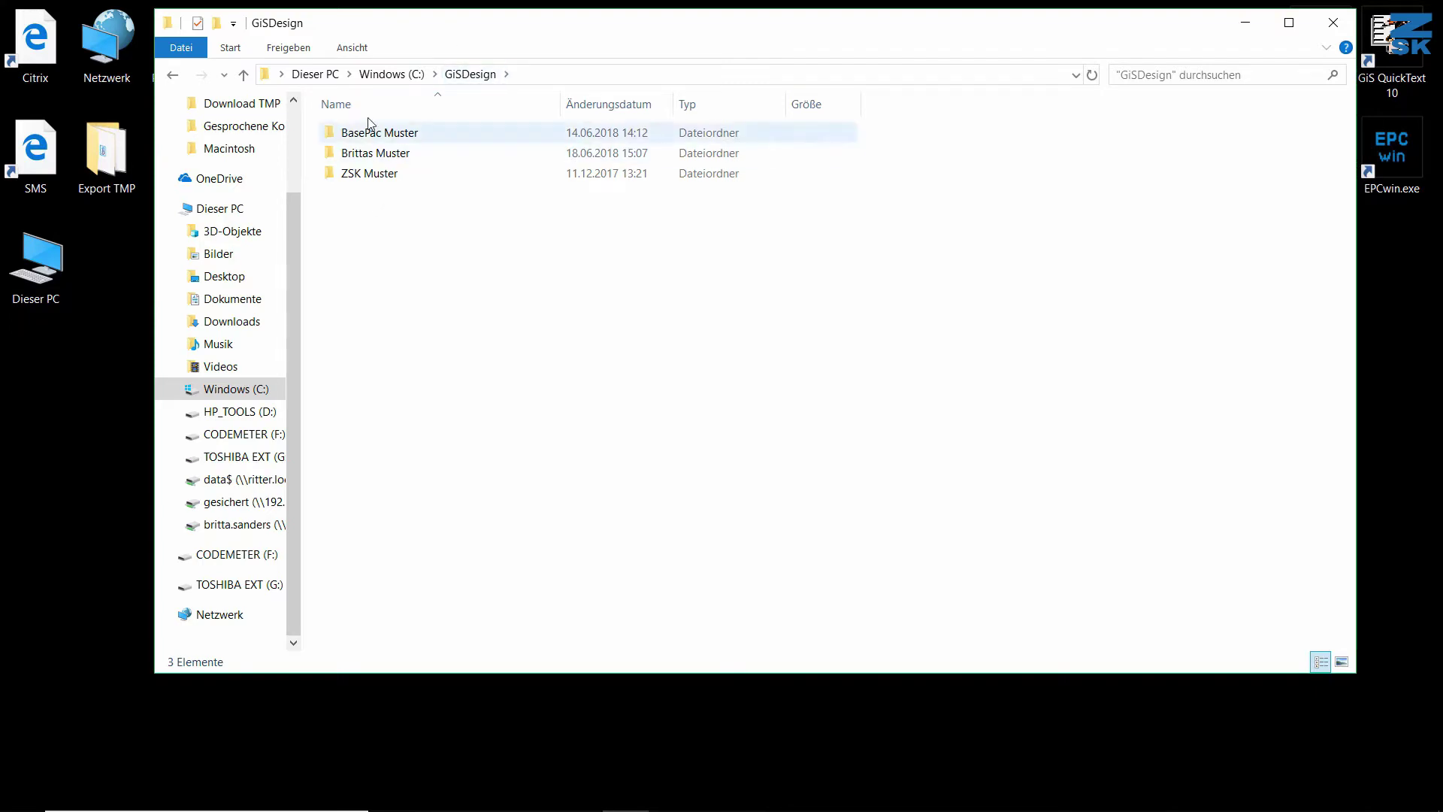
click(1180, 77)
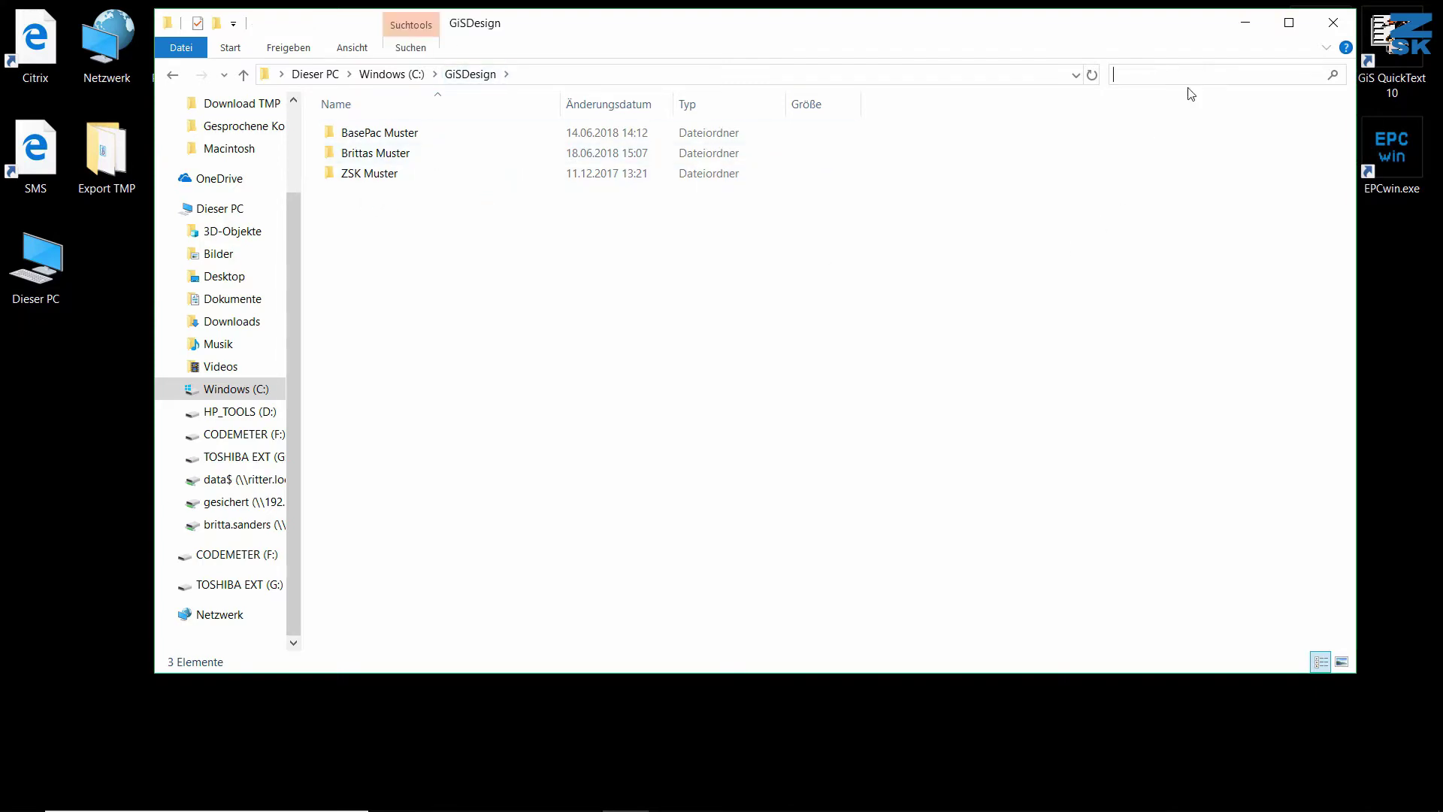
text(ClientXY)
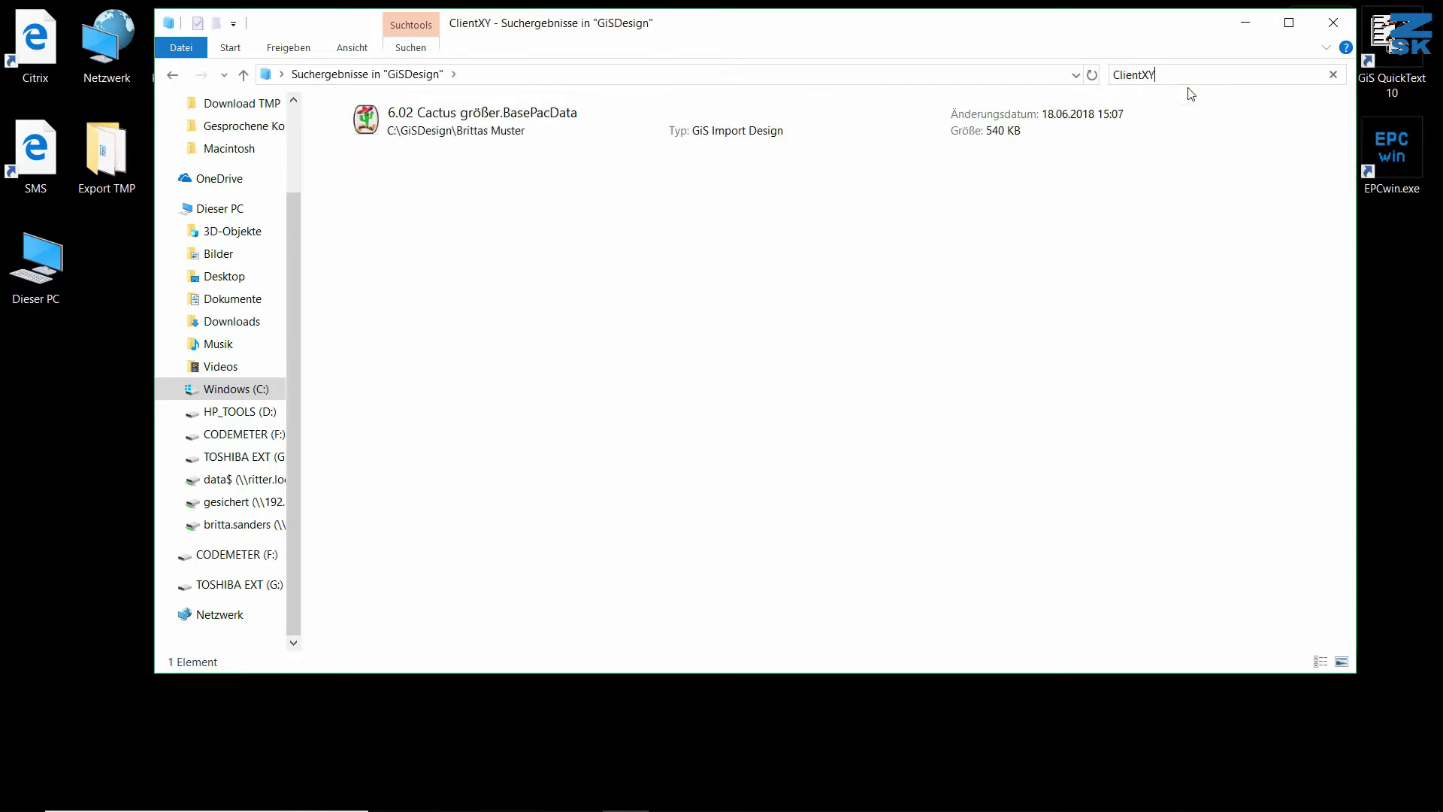
Confirm the found Cactus design's Details show the client tag, then return to GiSDesign.
click(624, 134)
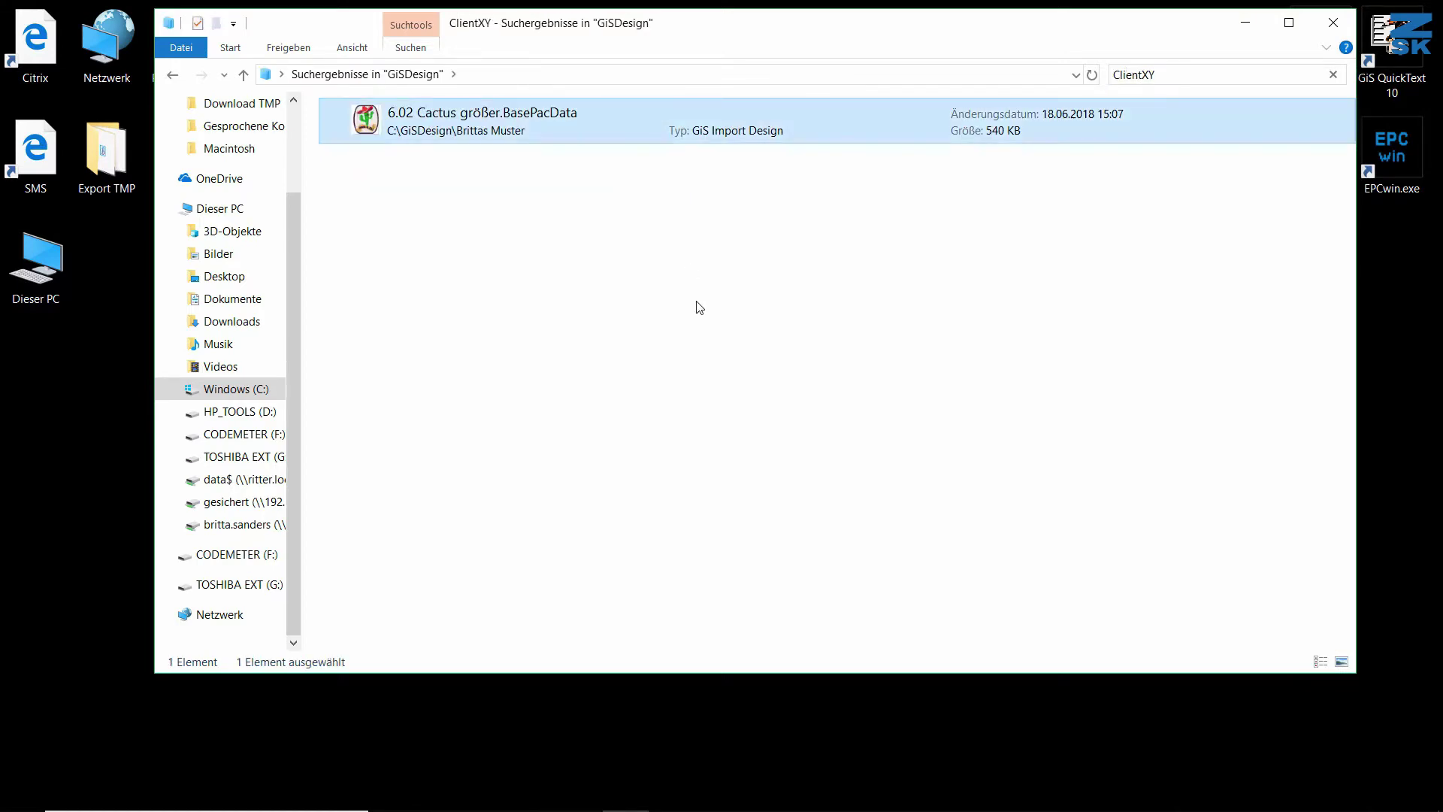
right_click(639, 141)
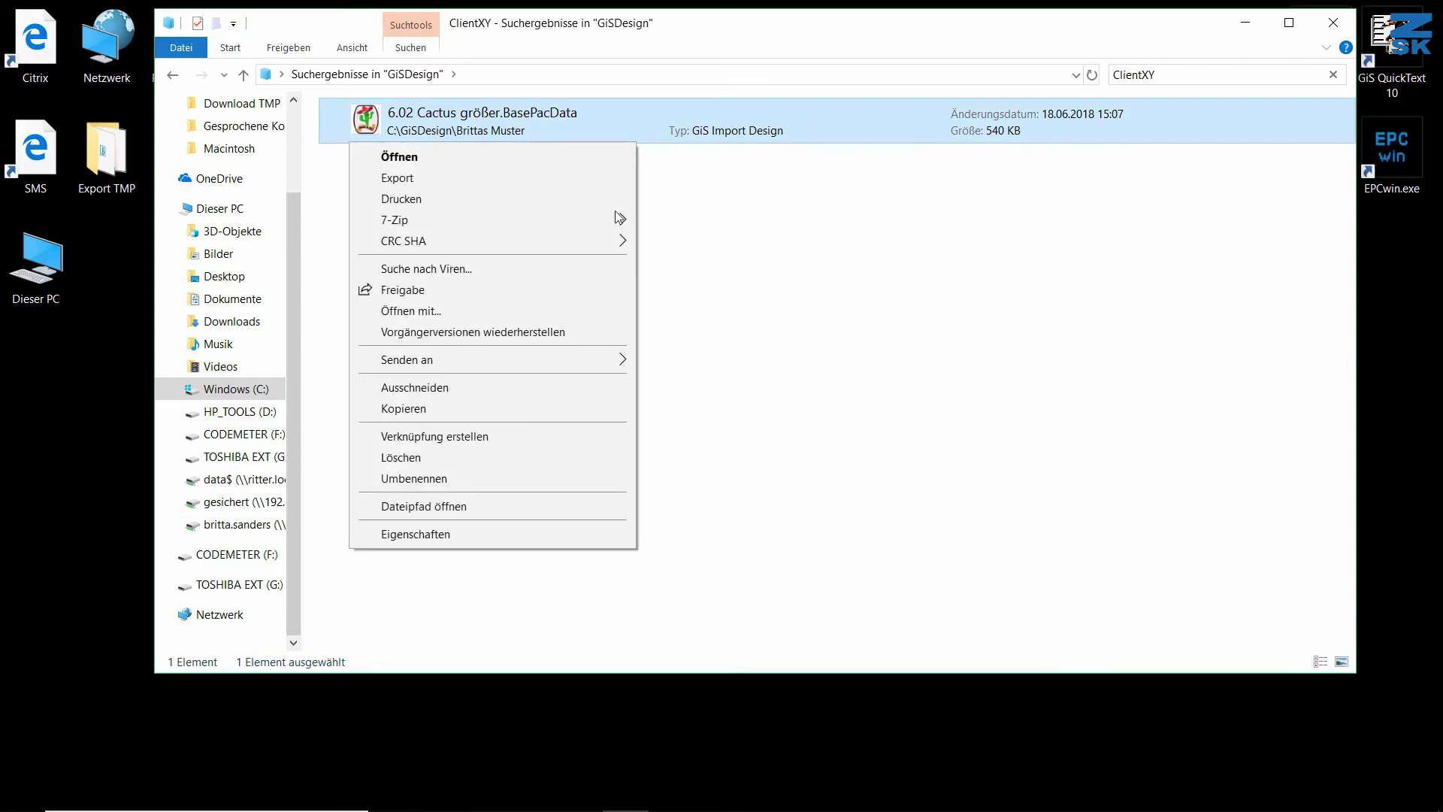
click(502, 533)
click(790, 186)
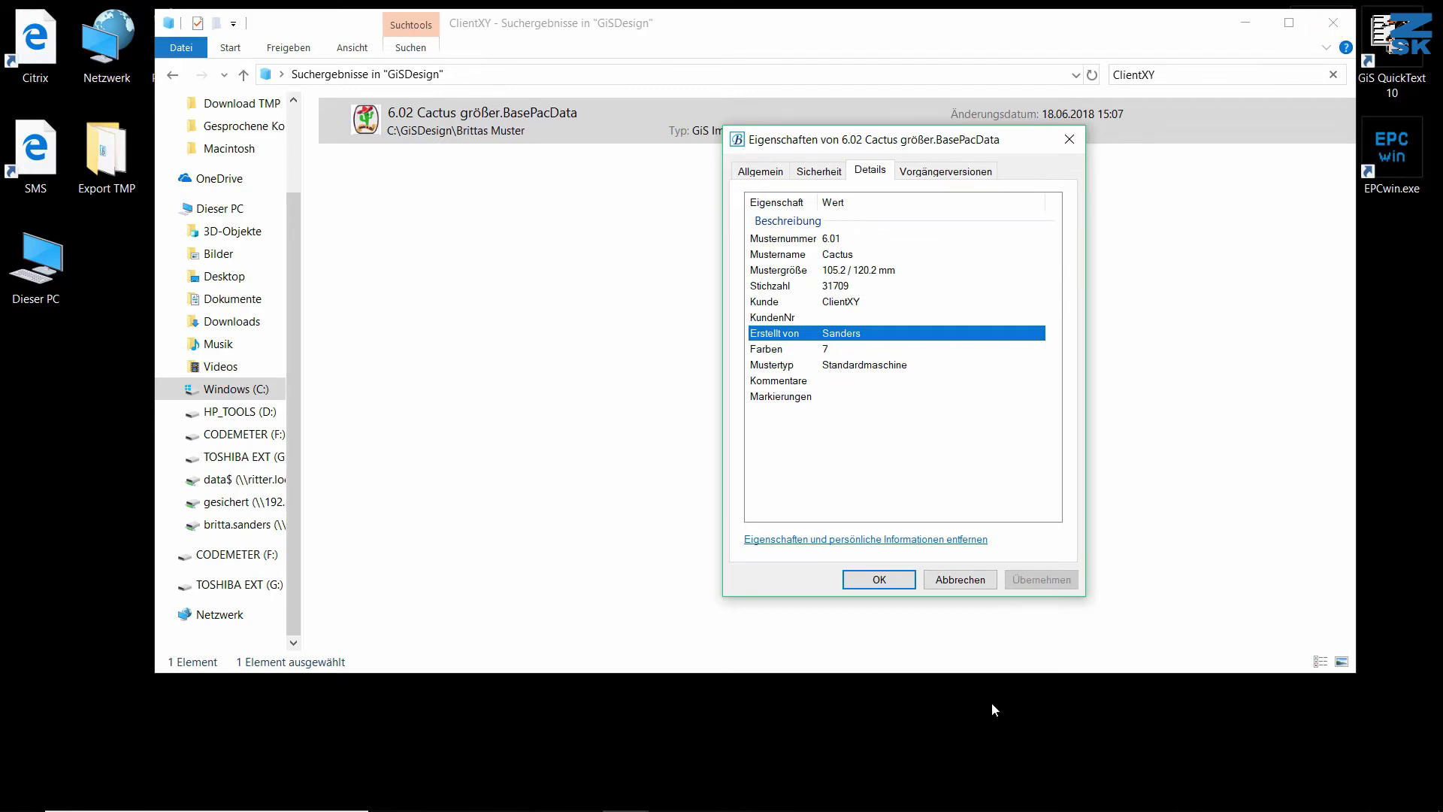
click(879, 579)
key(BackSpace)
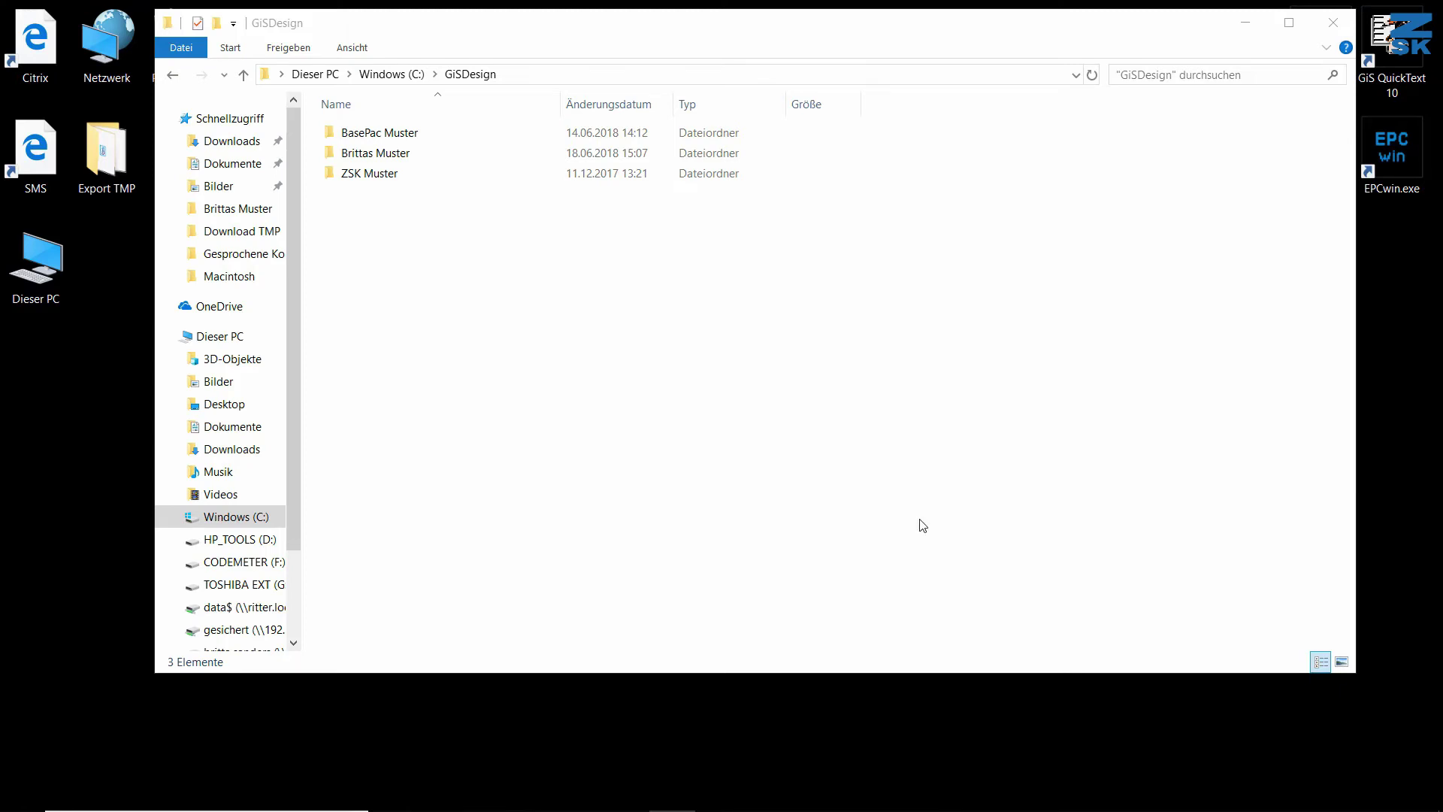
Launch Indizierungsoptionen from Start menu search using 'in'.
mouse_move(635, 810)
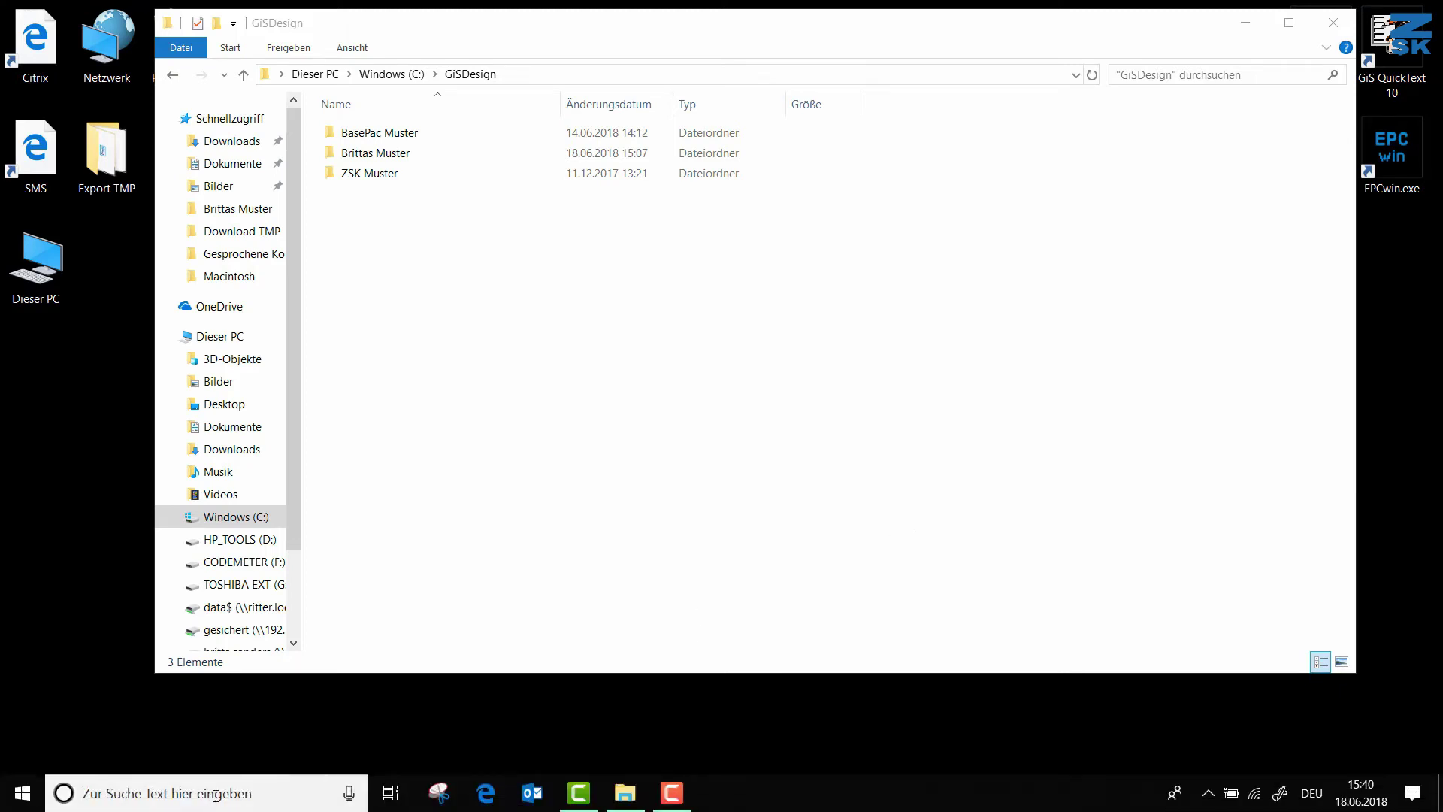
key(super)
text(in)
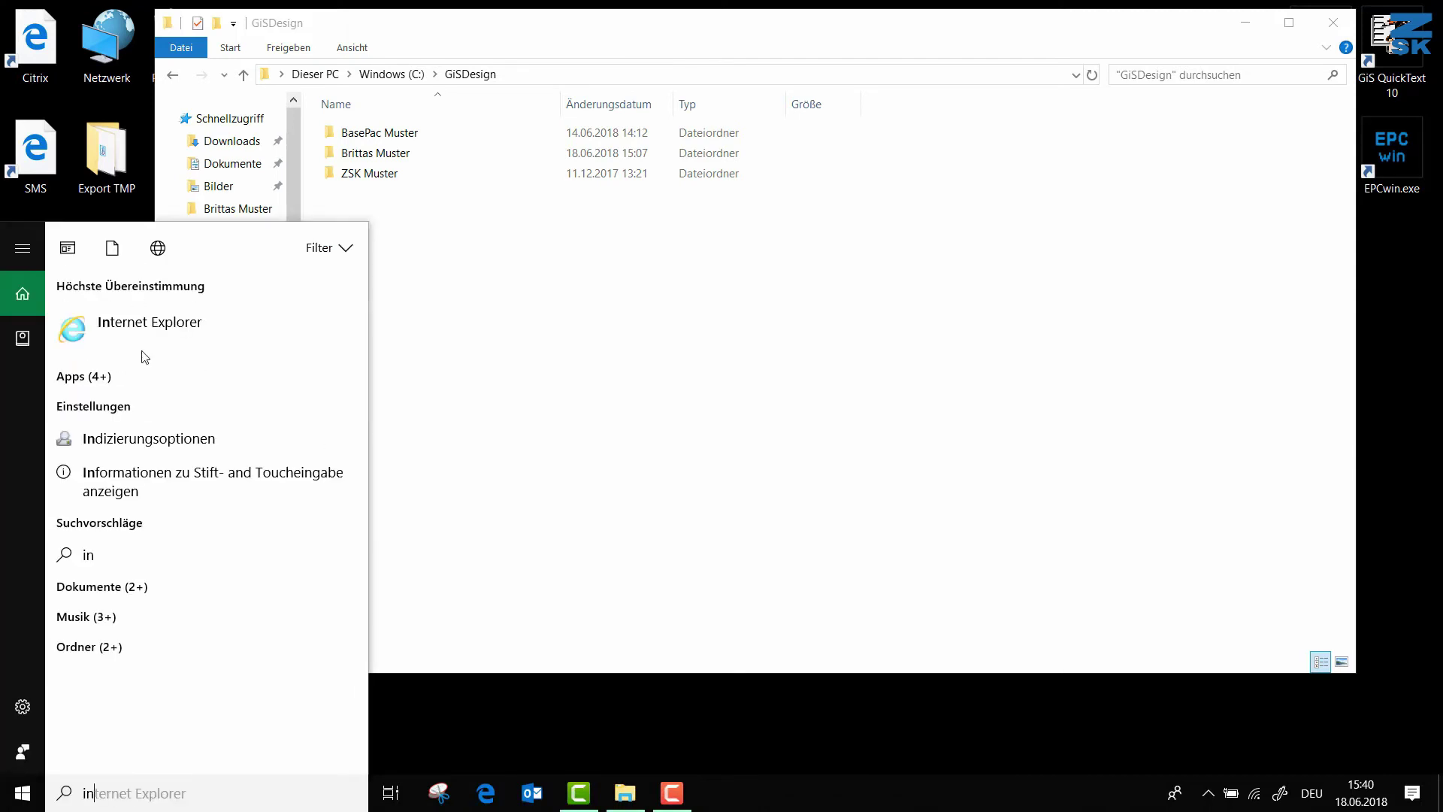
click(185, 444)
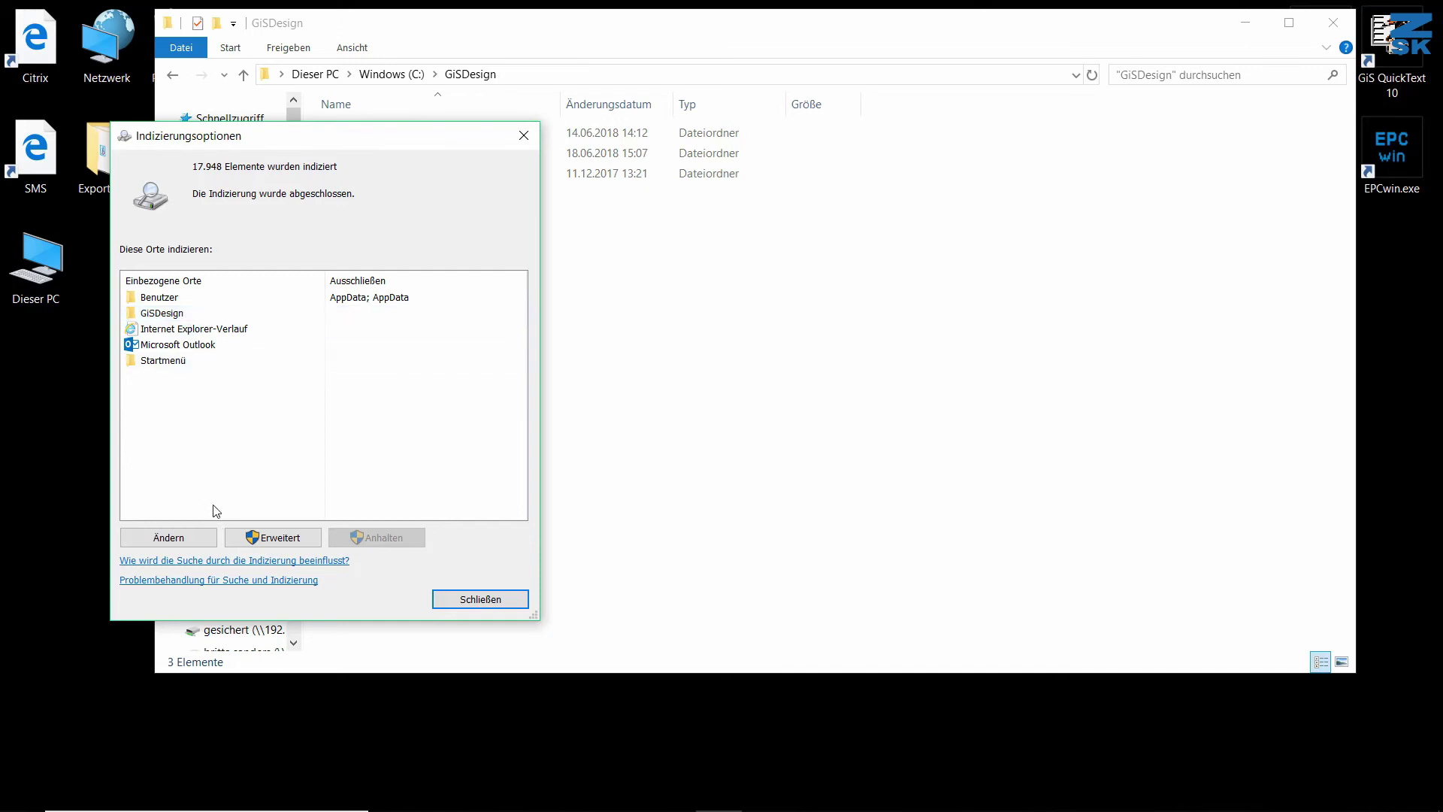
Verify GiSDesign in the Ändern locations list, then open the Erweitert advanced options.
click(179, 543)
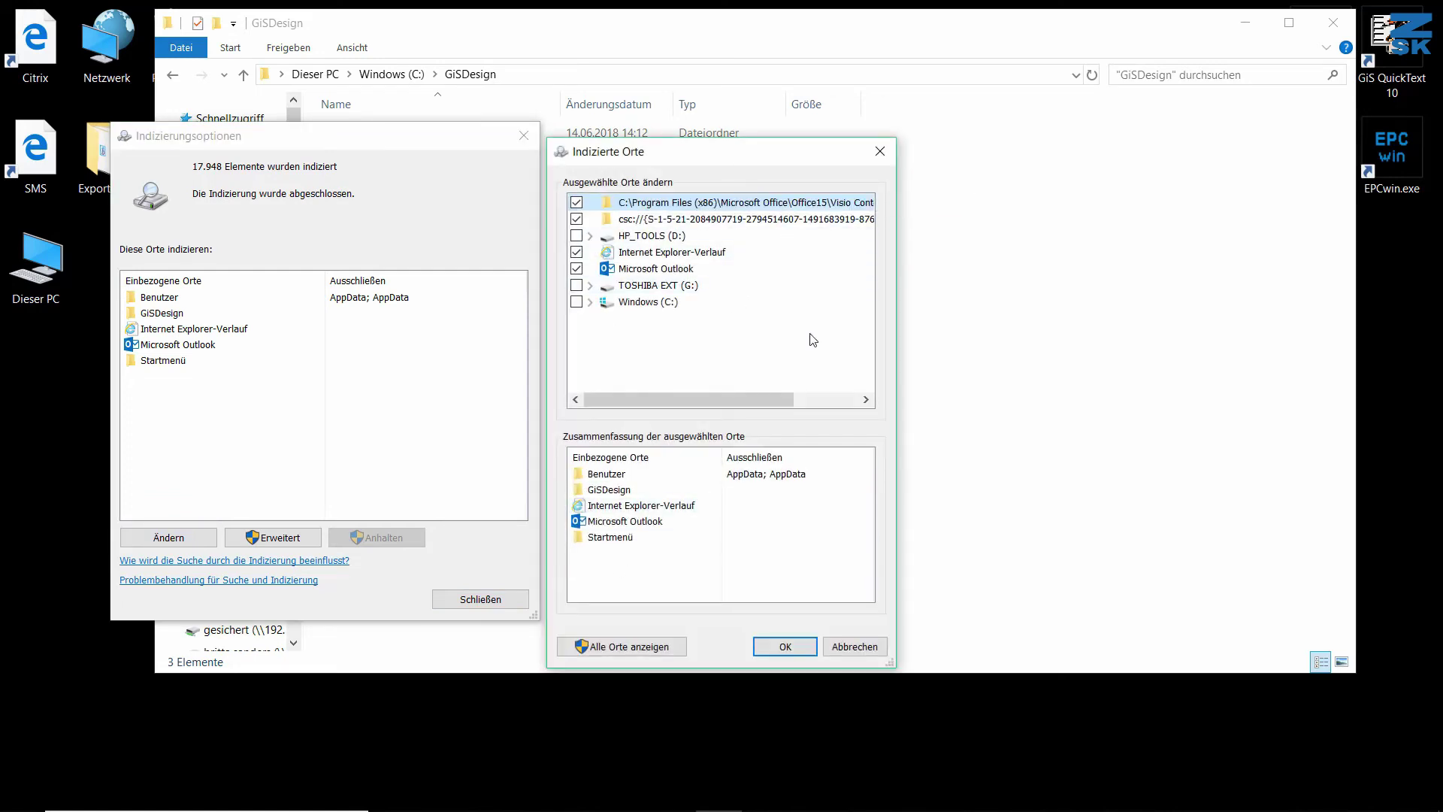
click(784, 647)
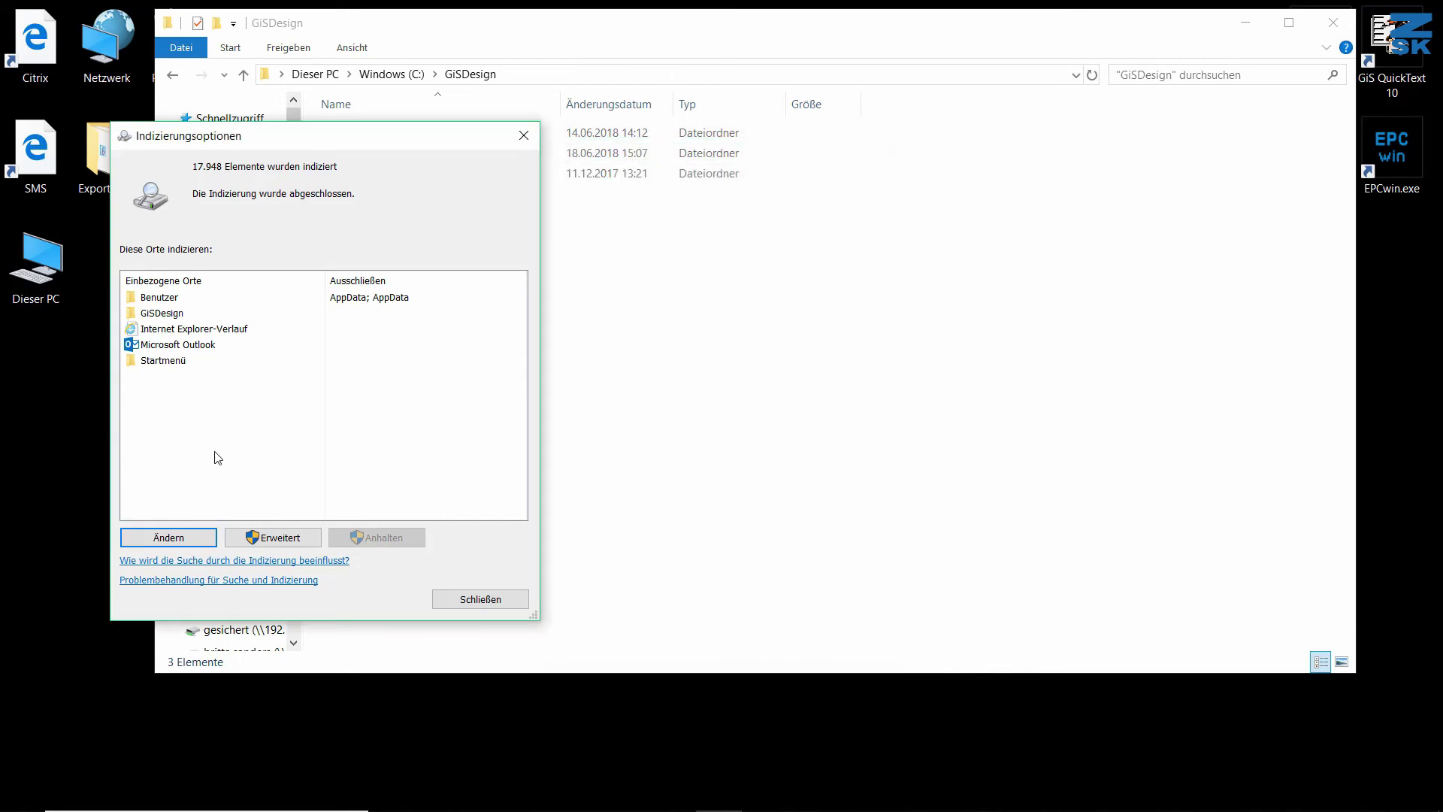
click(305, 540)
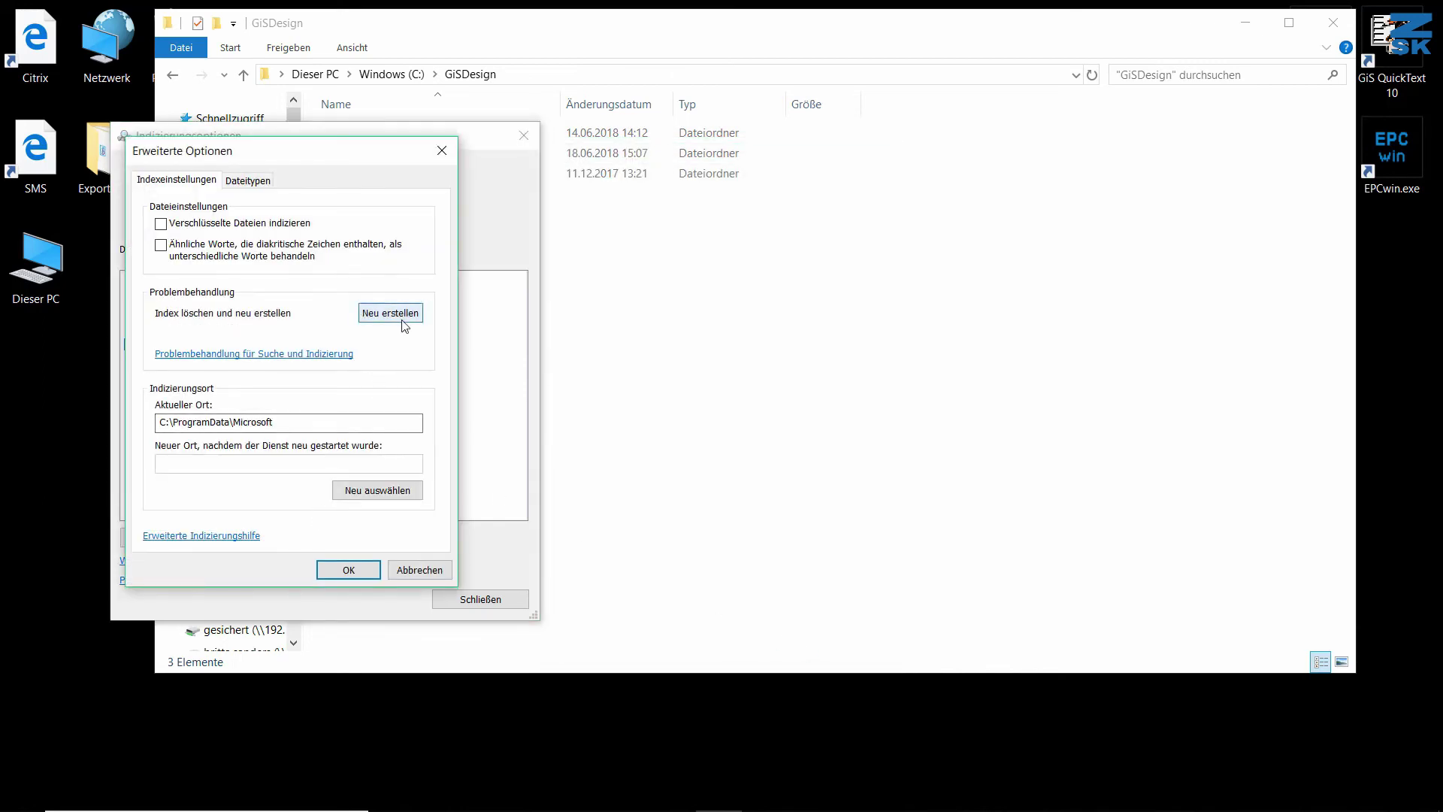